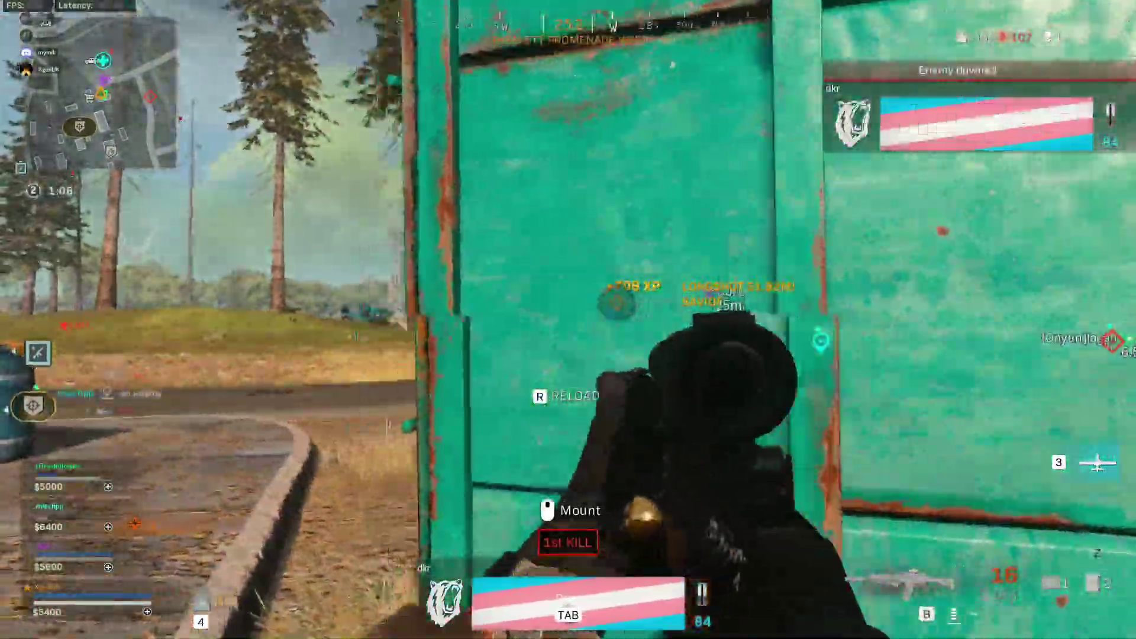
# Down an enemy in Modern Warfare and reload the rifle to a full magazine
pyautogui.press('r')
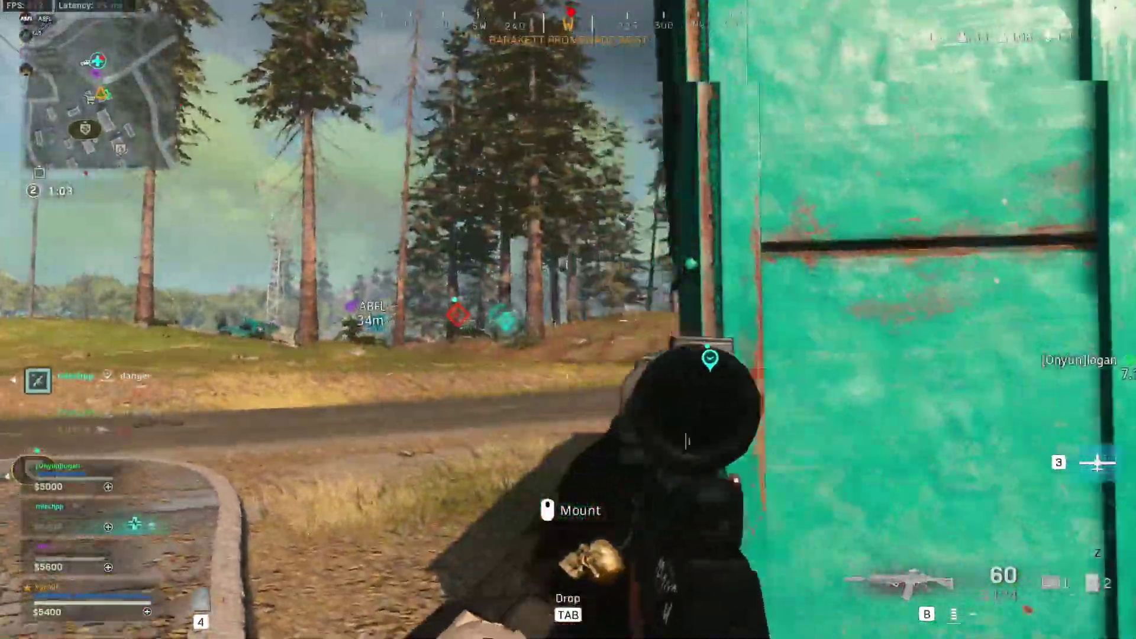
pyautogui.moveTo(568, 320); pyautogui.dragTo(568, 320)
pyautogui.press('r')
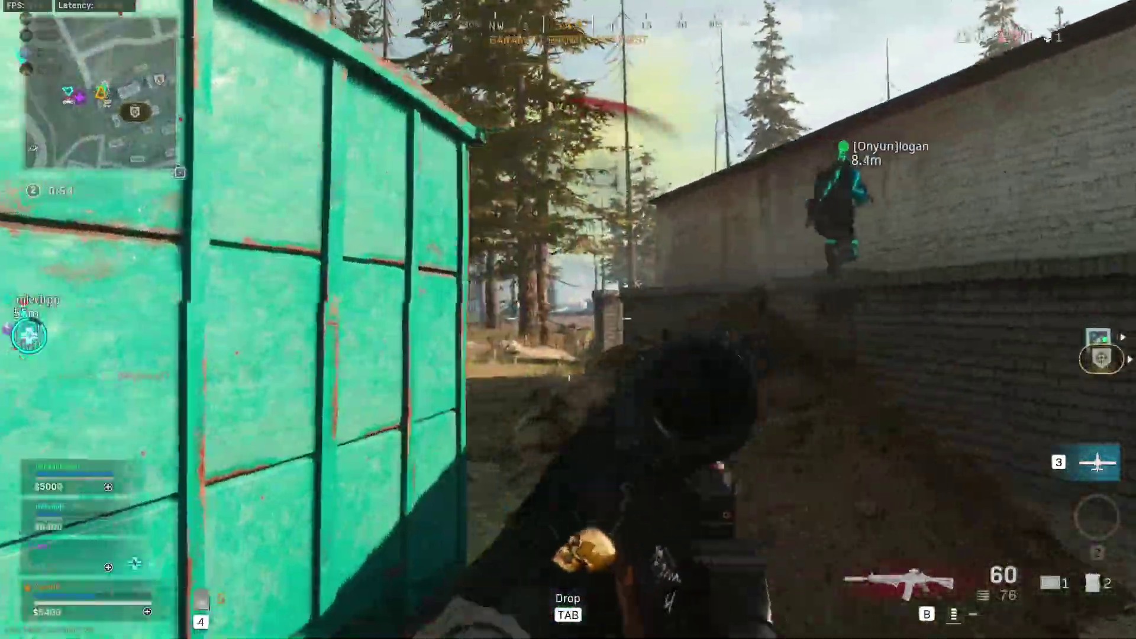
pyautogui.rightClick(568, 319)
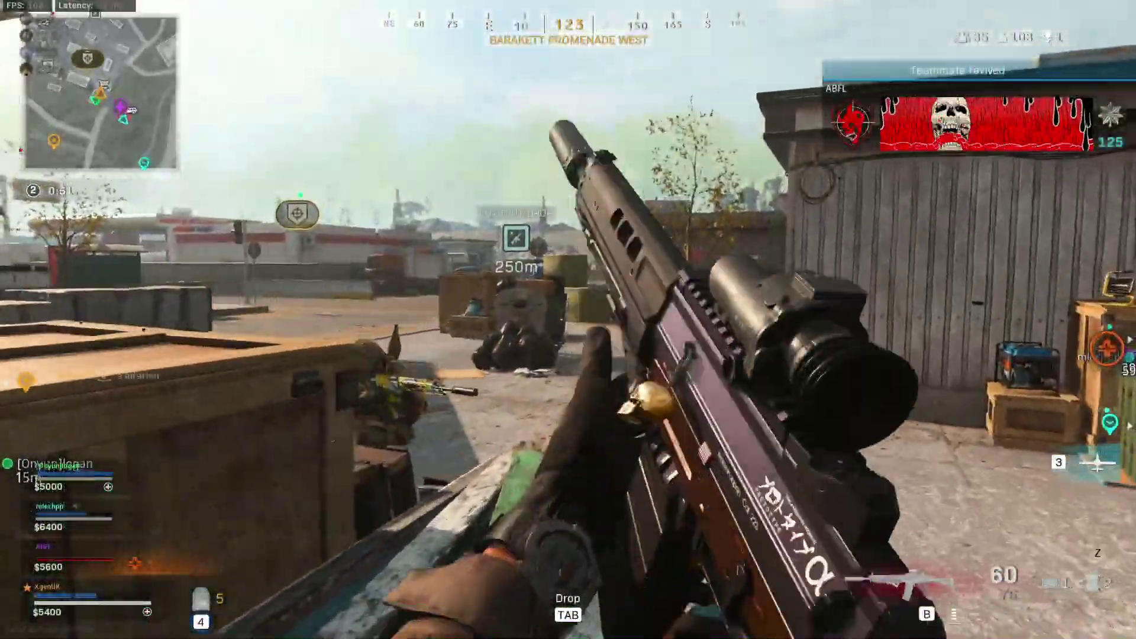
pyautogui.rightClick(568, 319)
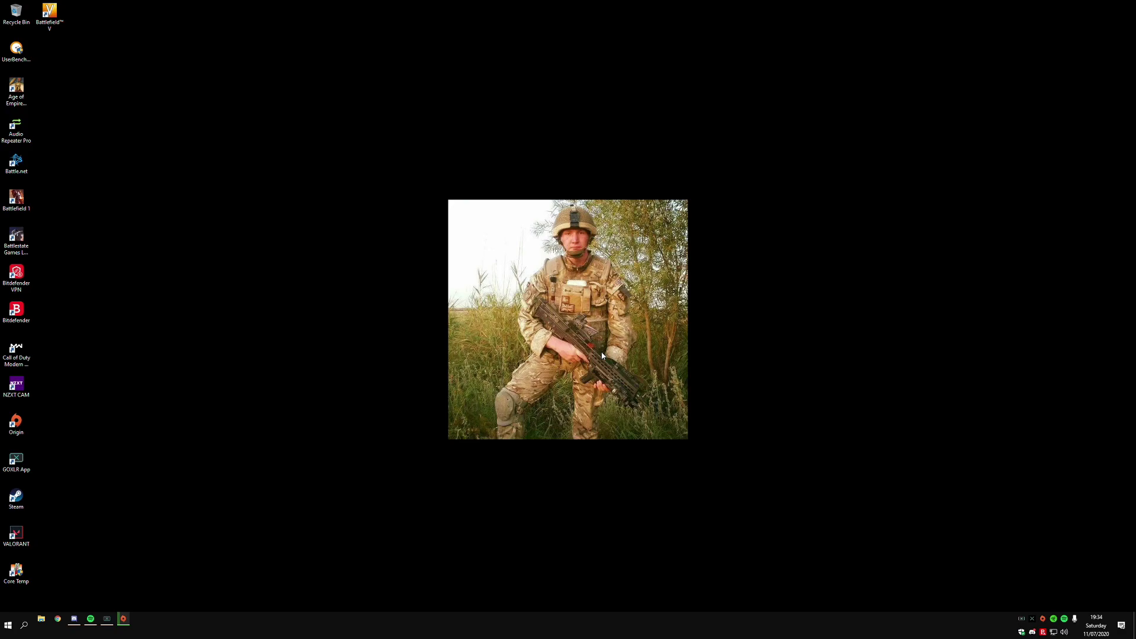
# Search Google for 'amd' in Chrome and open the 'Welcome to AMD' result
pyautogui.click(58, 618)
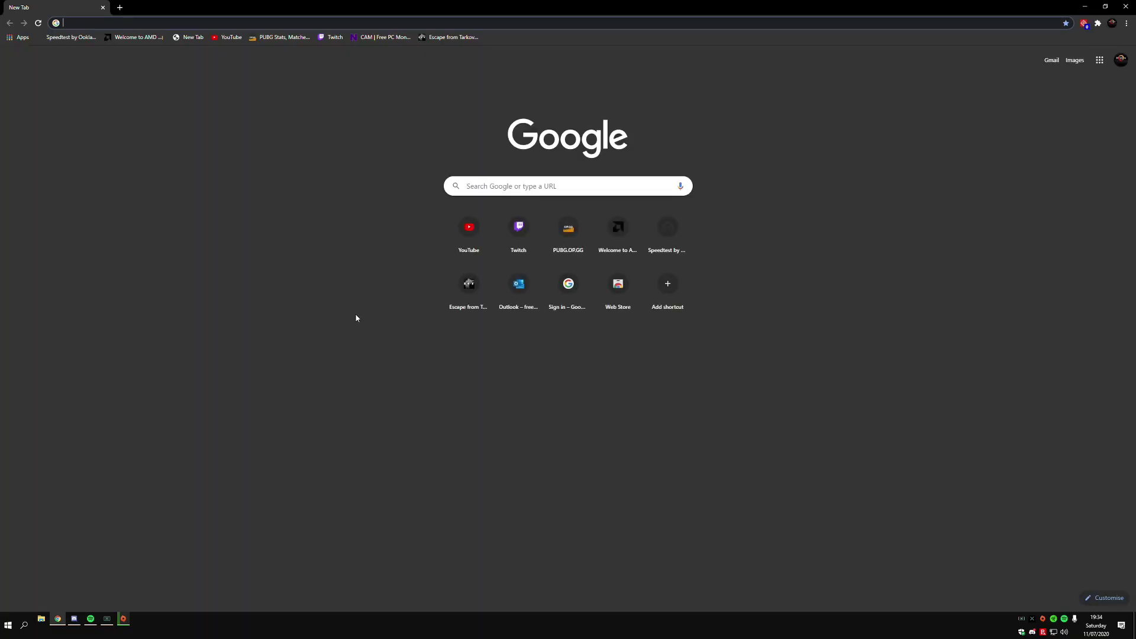
pyautogui.click(491, 187)
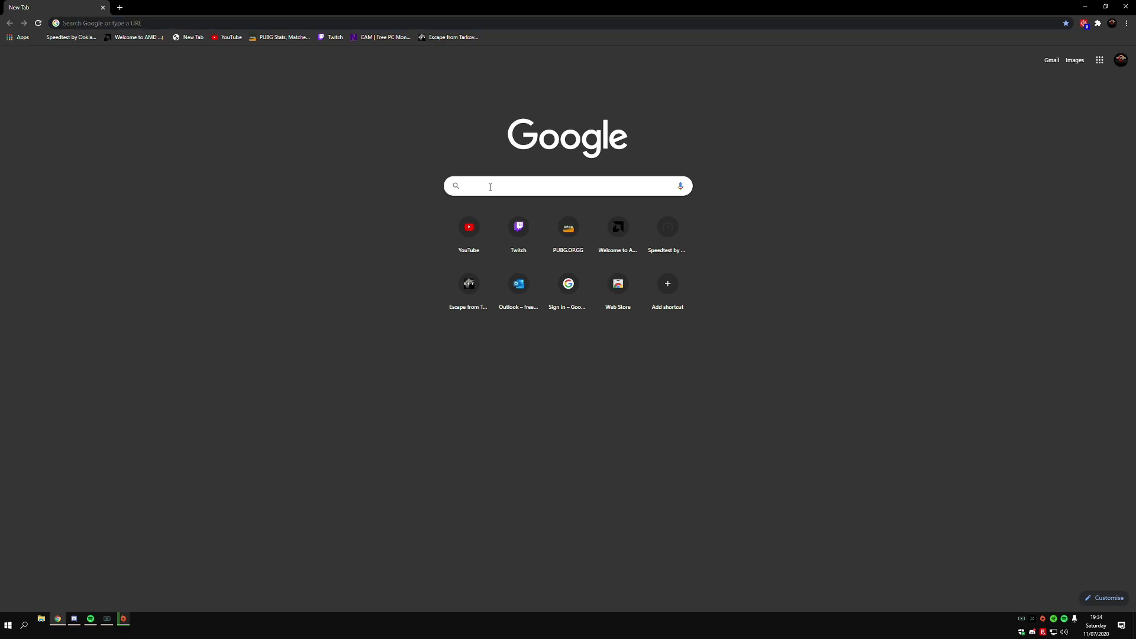
pyautogui.write('amd')
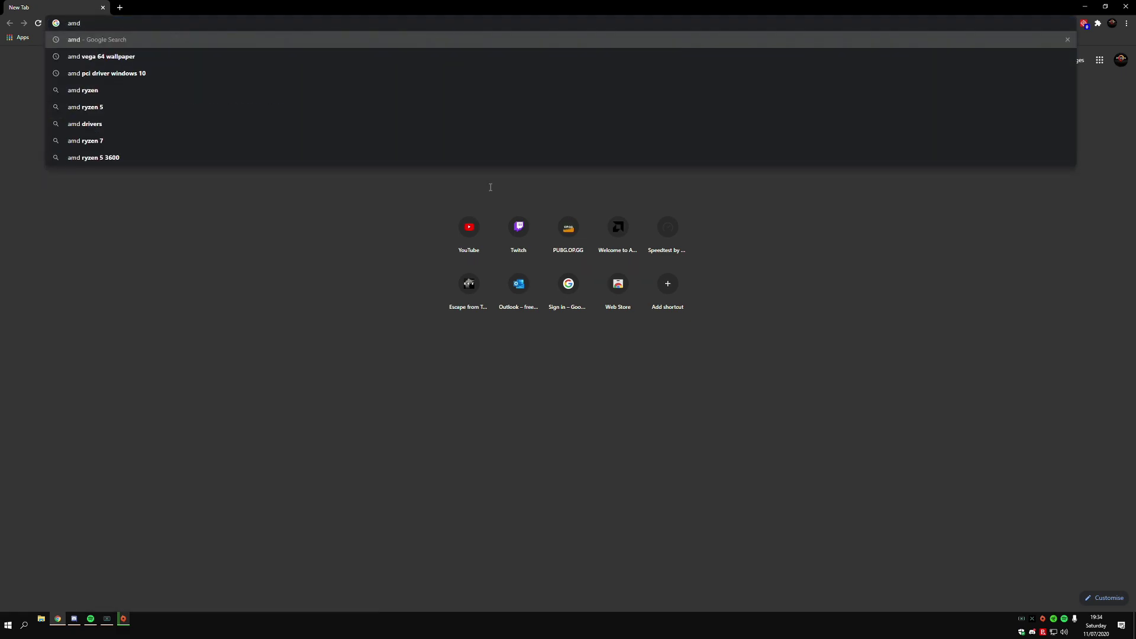
pyautogui.press('Return')
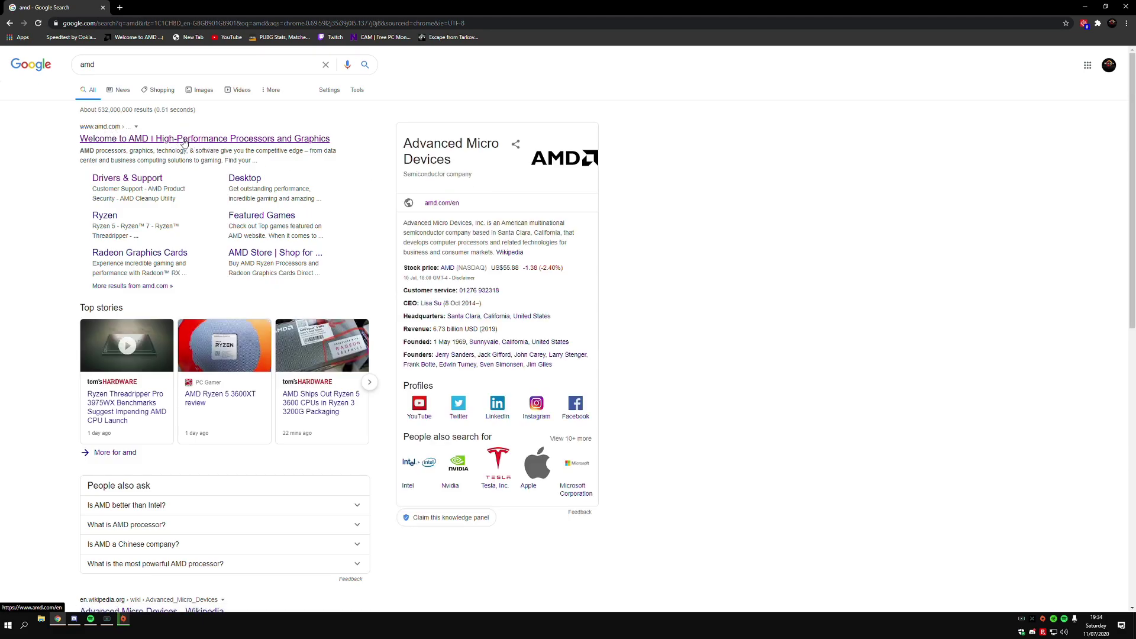
pyautogui.click(208, 143)
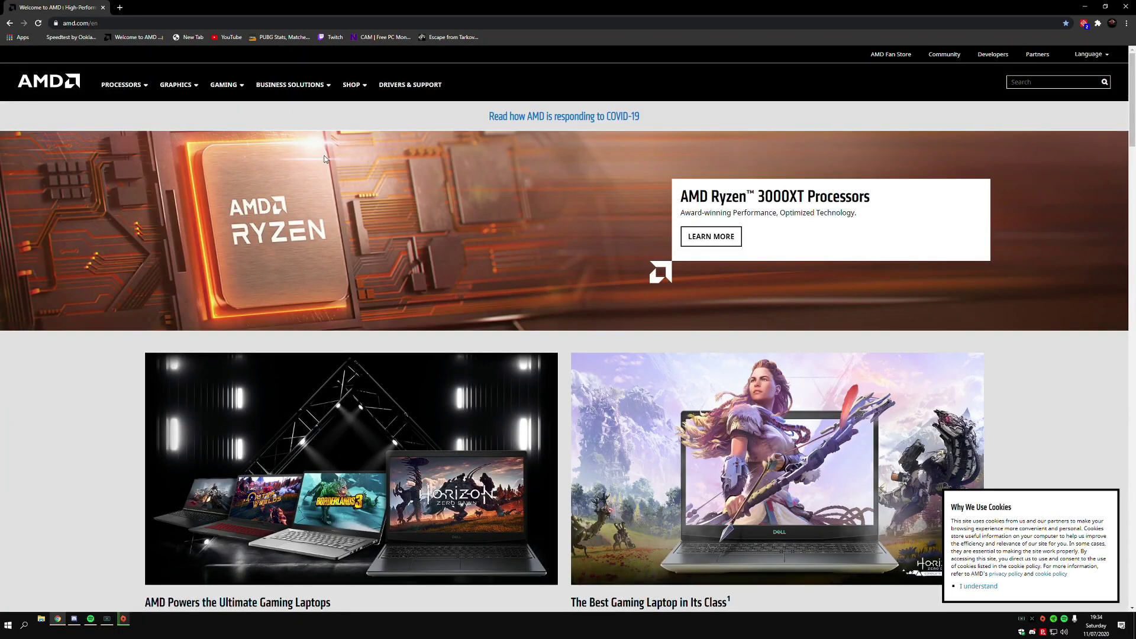
# Go to AMD's Drivers & Support page and download the auto-detect Adrenalin 2020 installer
pyautogui.click(395, 86)
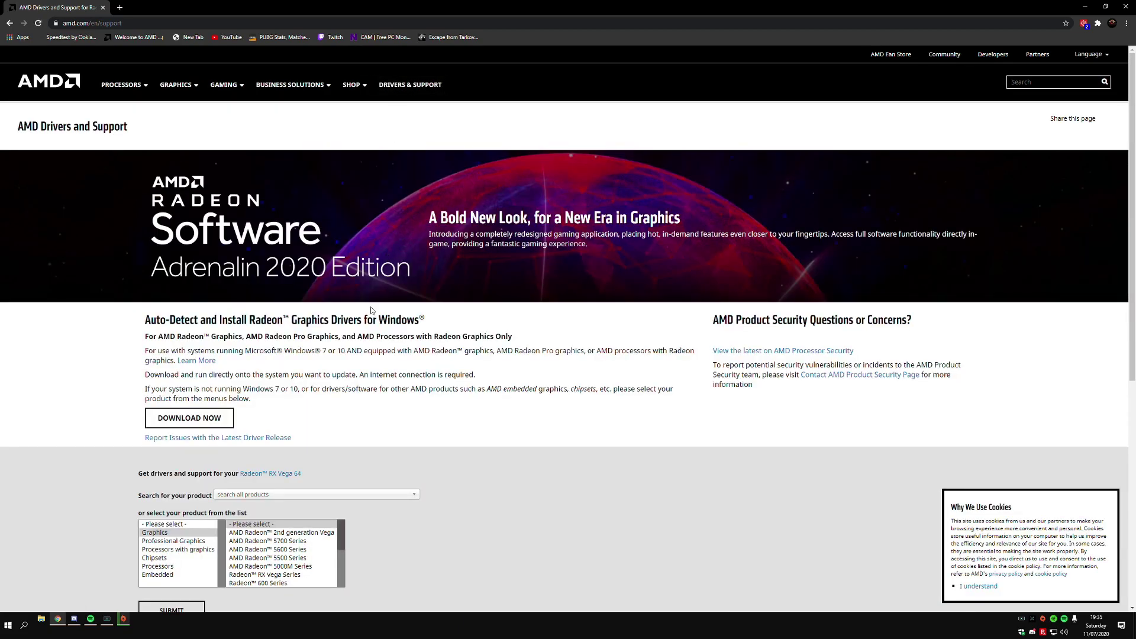
pyautogui.scroll(-5, 375, 305)
pyautogui.scroll(2, 213, 219)
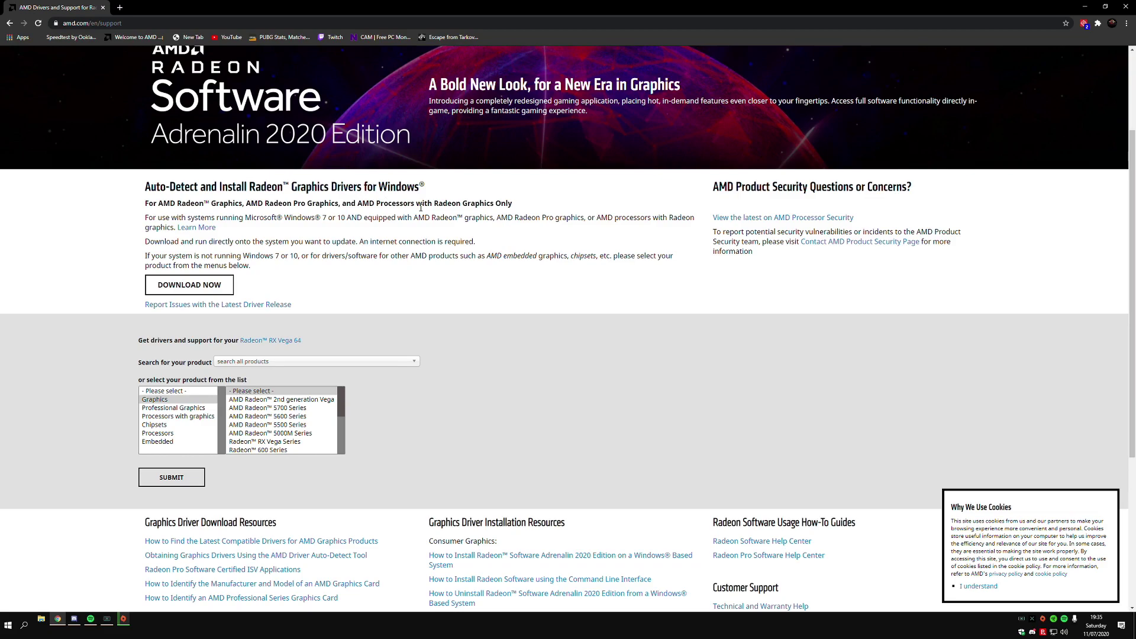
pyautogui.click(189, 285)
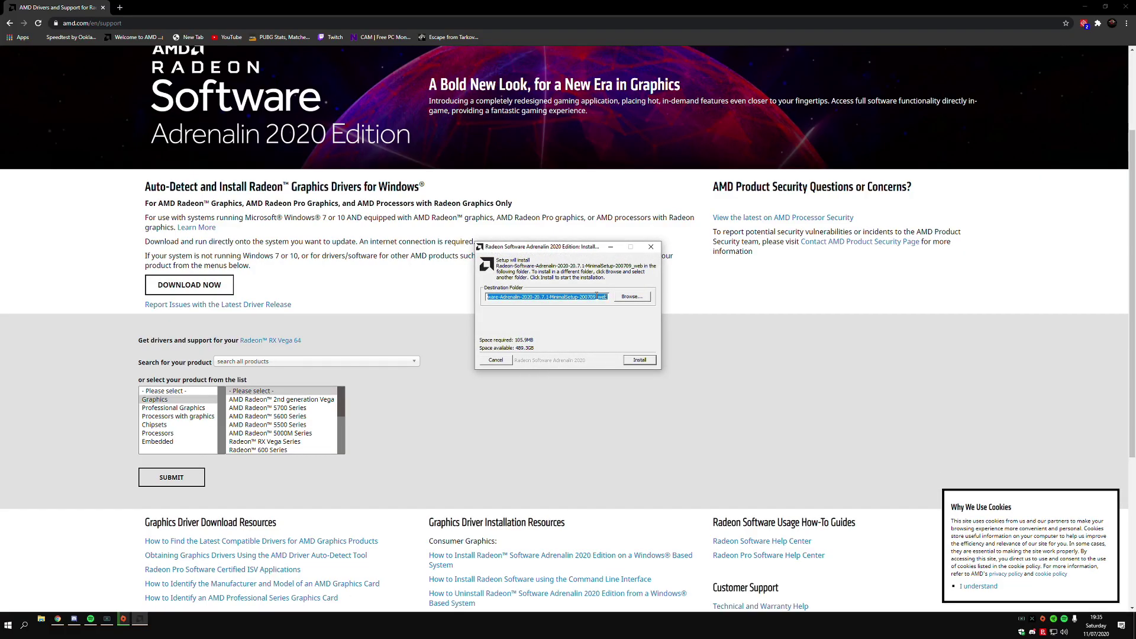
# Extract the Radeon installer and install the recommended version 20.4.2
pyautogui.click(643, 362)
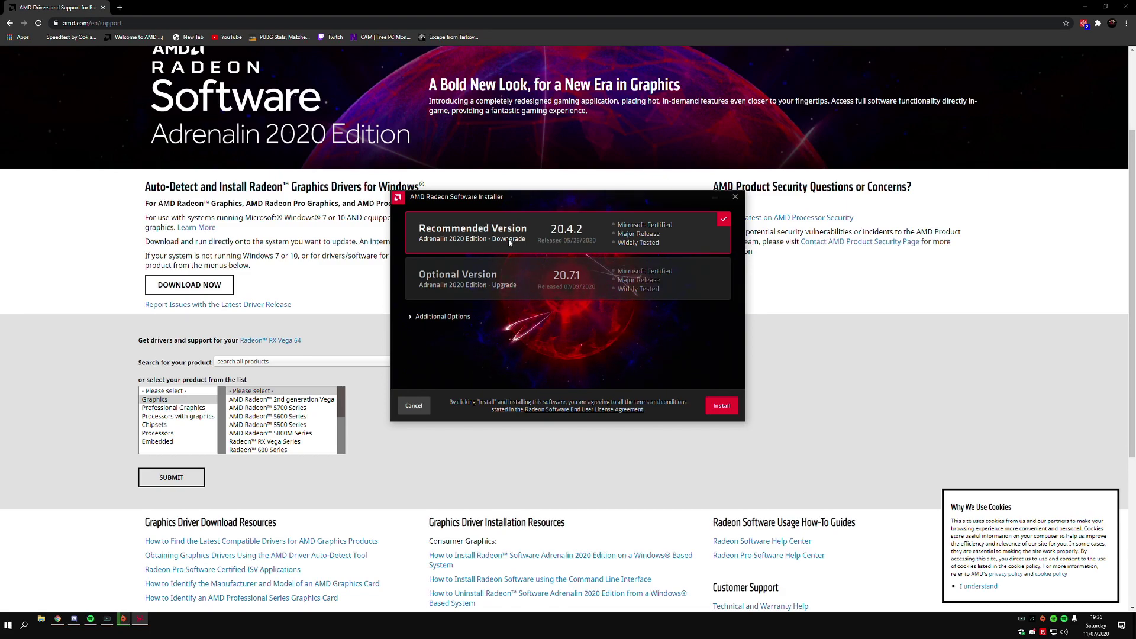
pyautogui.click(729, 412)
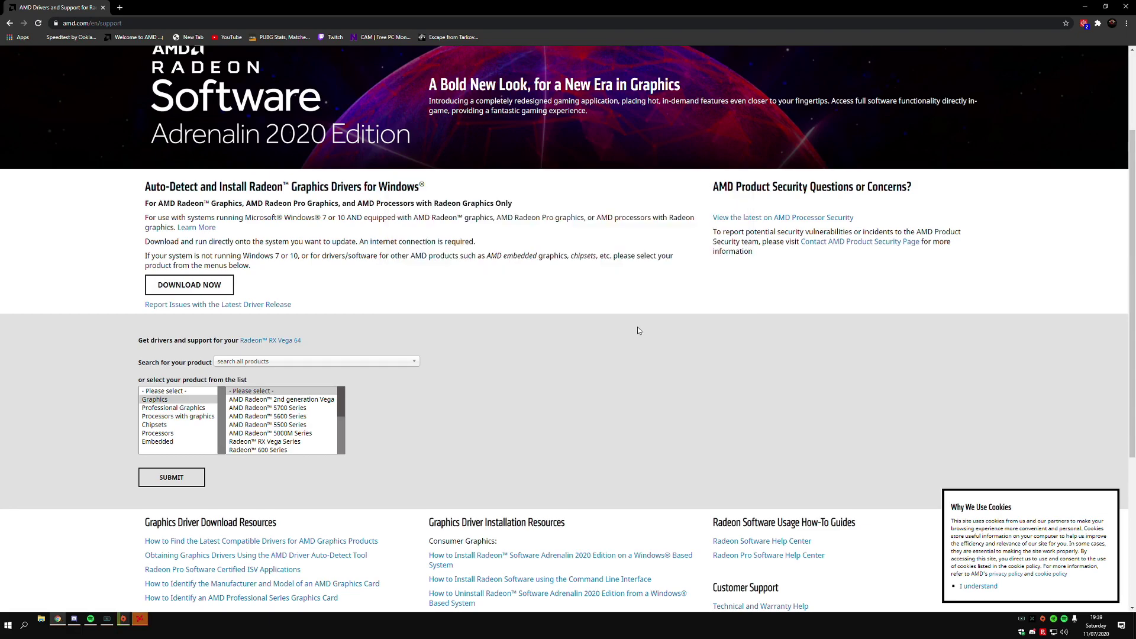
# Minimize Chrome and close the Radeon Software window to clear the desktop
pyautogui.click(140, 619)
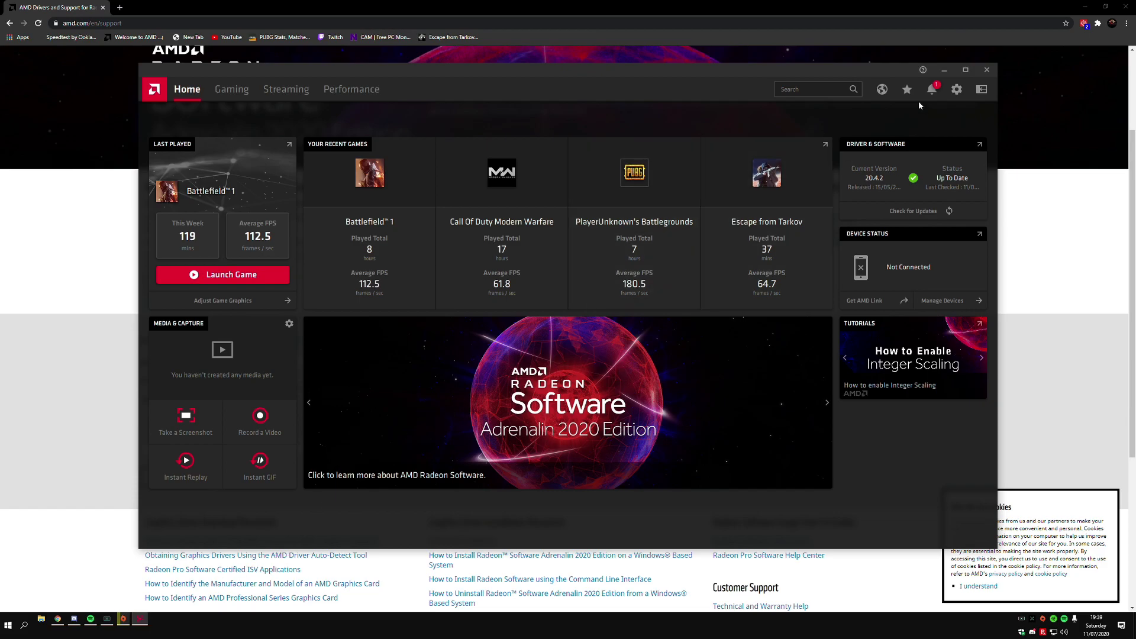
pyautogui.click(1085, 6)
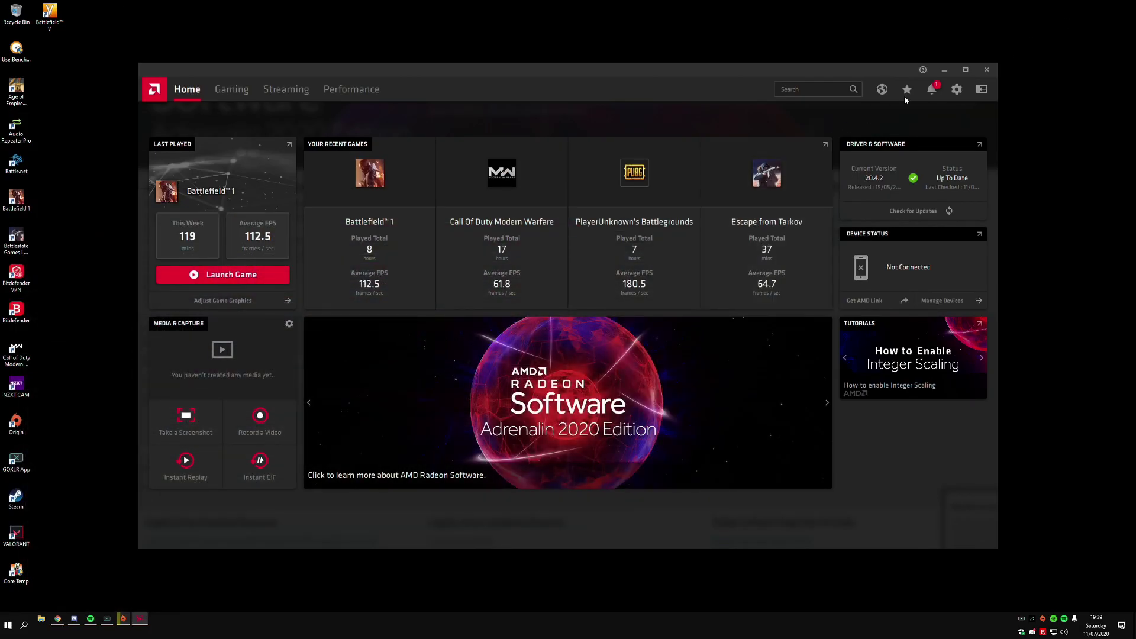
pyautogui.click(986, 70)
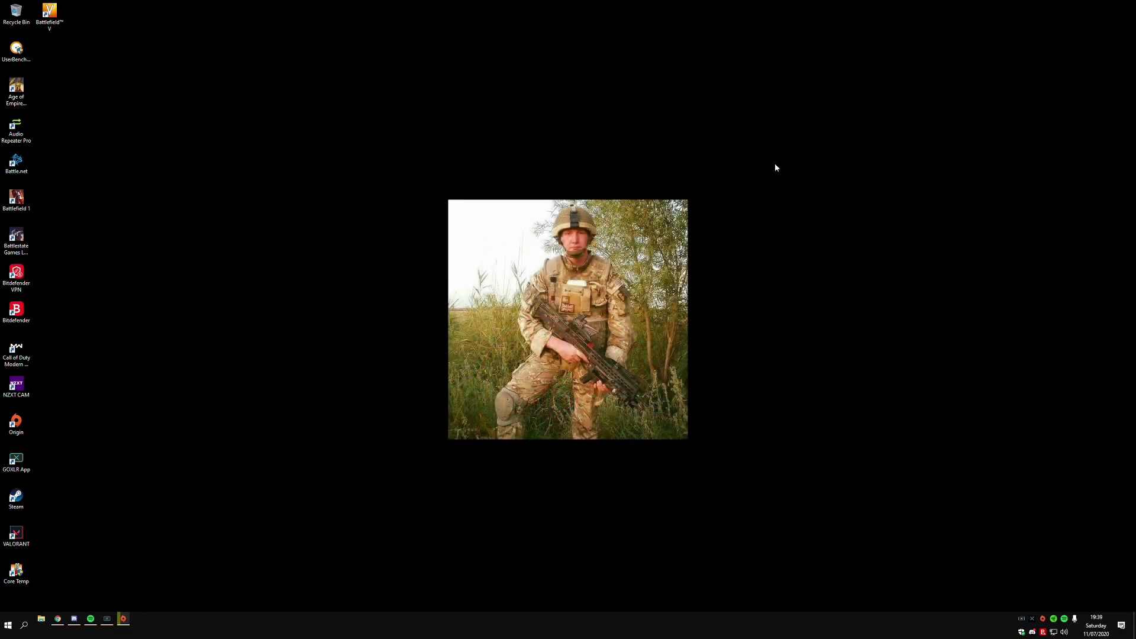
# Relaunch AMD Radeon Software from the desktop context menu and open its settings
pyautogui.rightClick(401, 284)
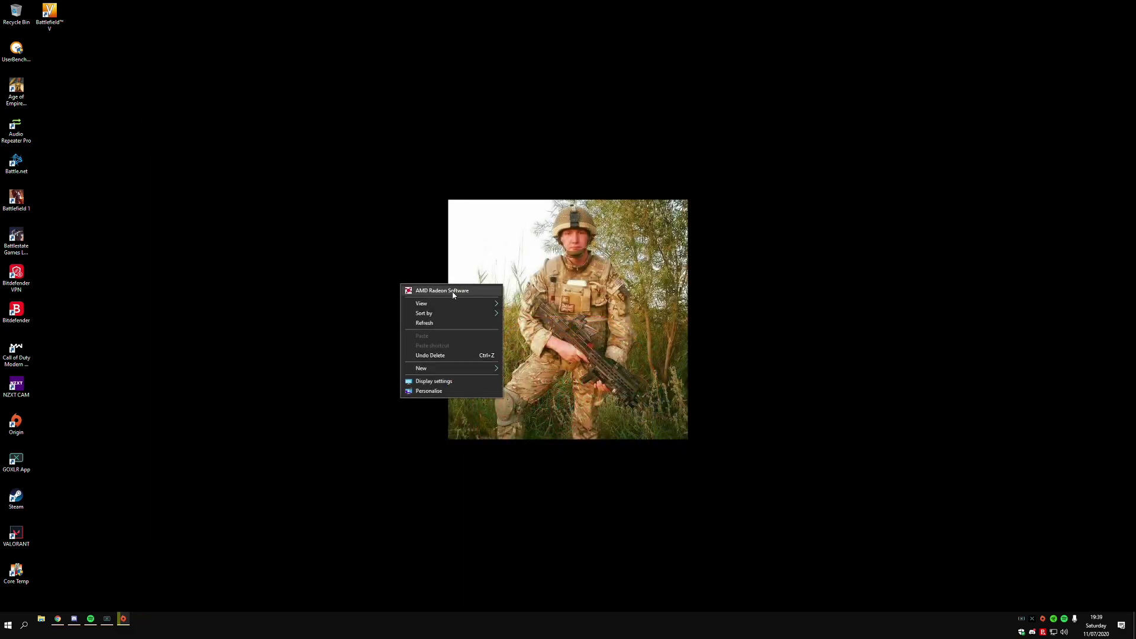
pyautogui.click(452, 291)
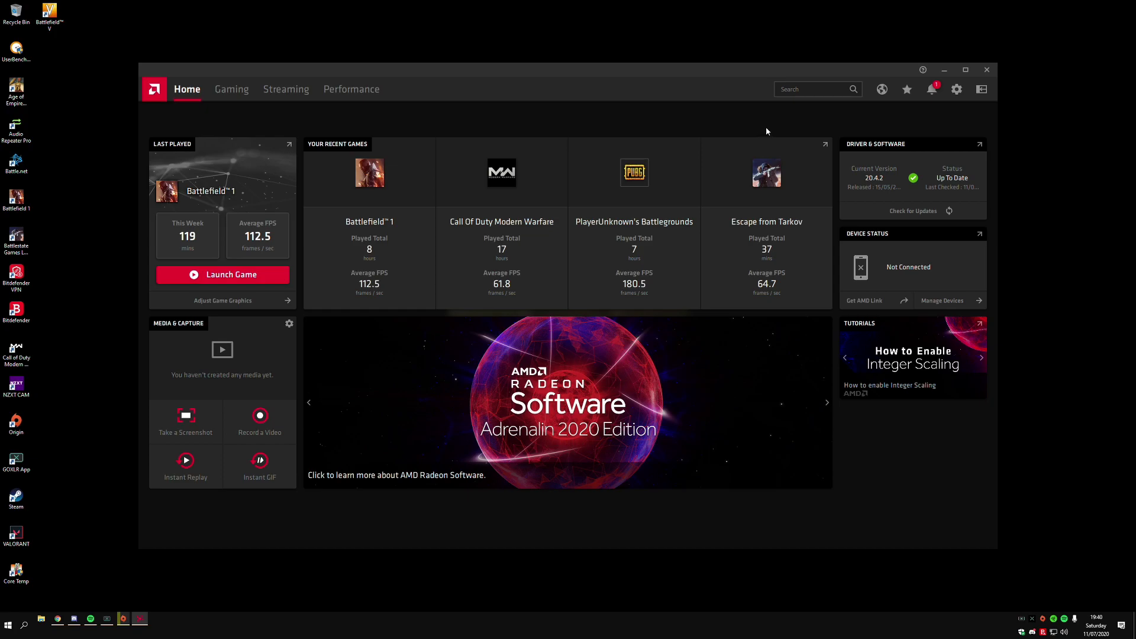
pyautogui.click(958, 90)
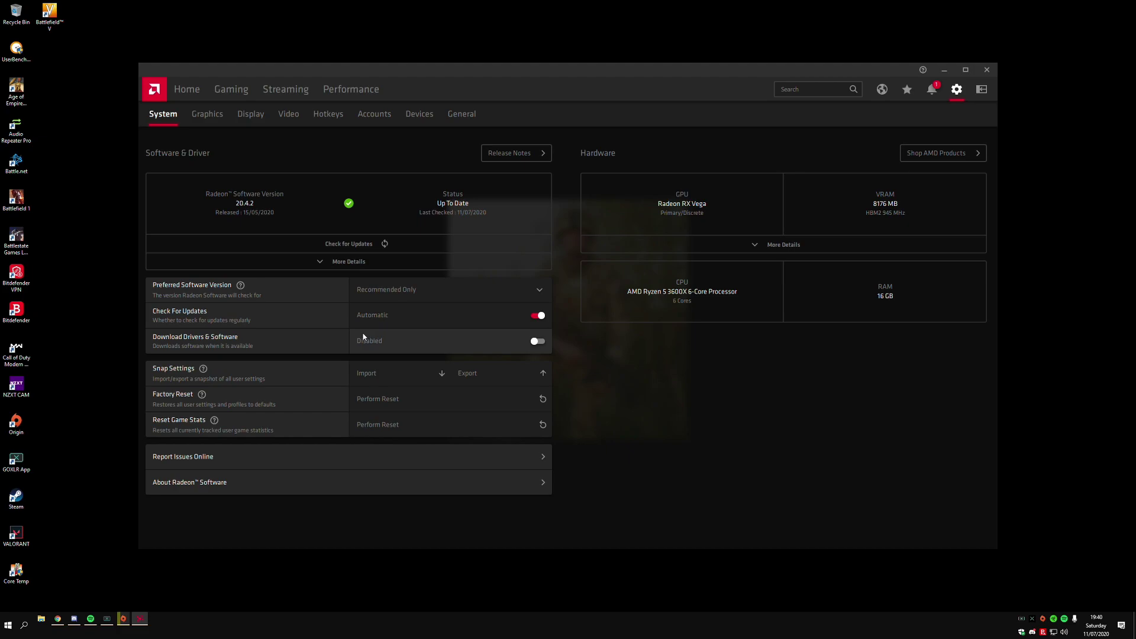
# Move from the System settings page to the Graphics settings
pyautogui.click(211, 114)
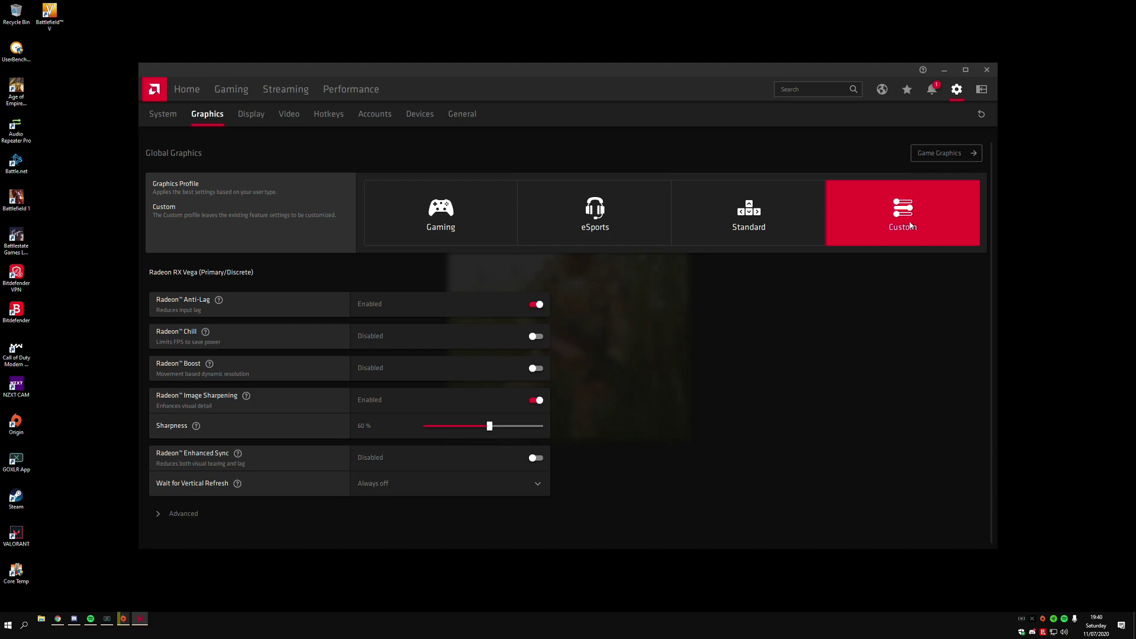
# Expand the Advanced graphics options and scroll down through them
pyautogui.click(198, 519)
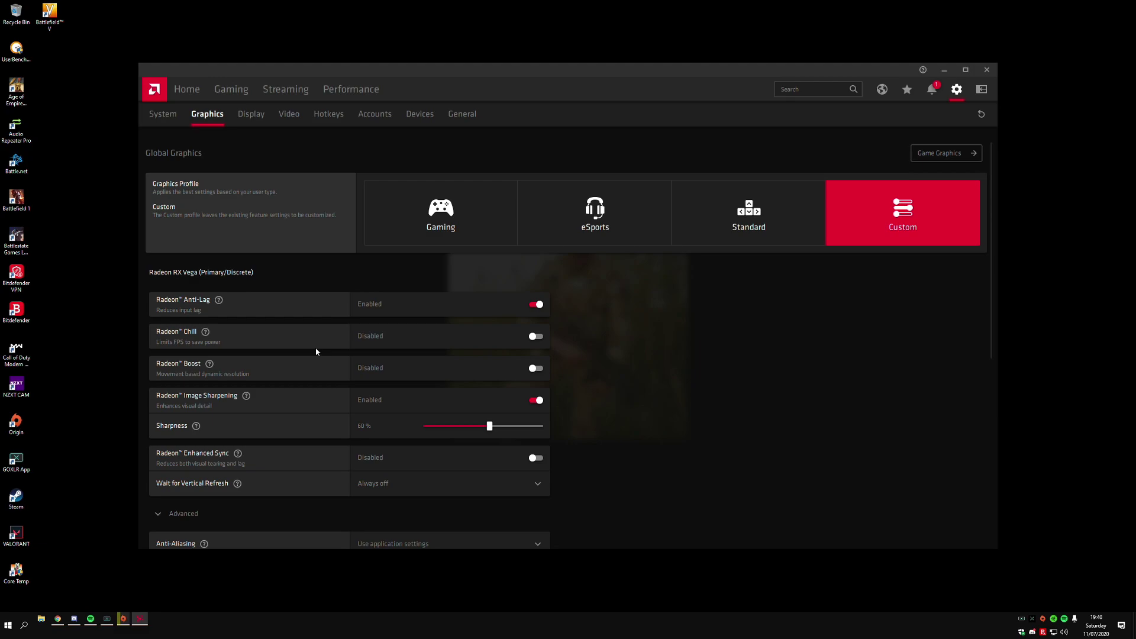
pyautogui.scroll(-3, 317, 351)
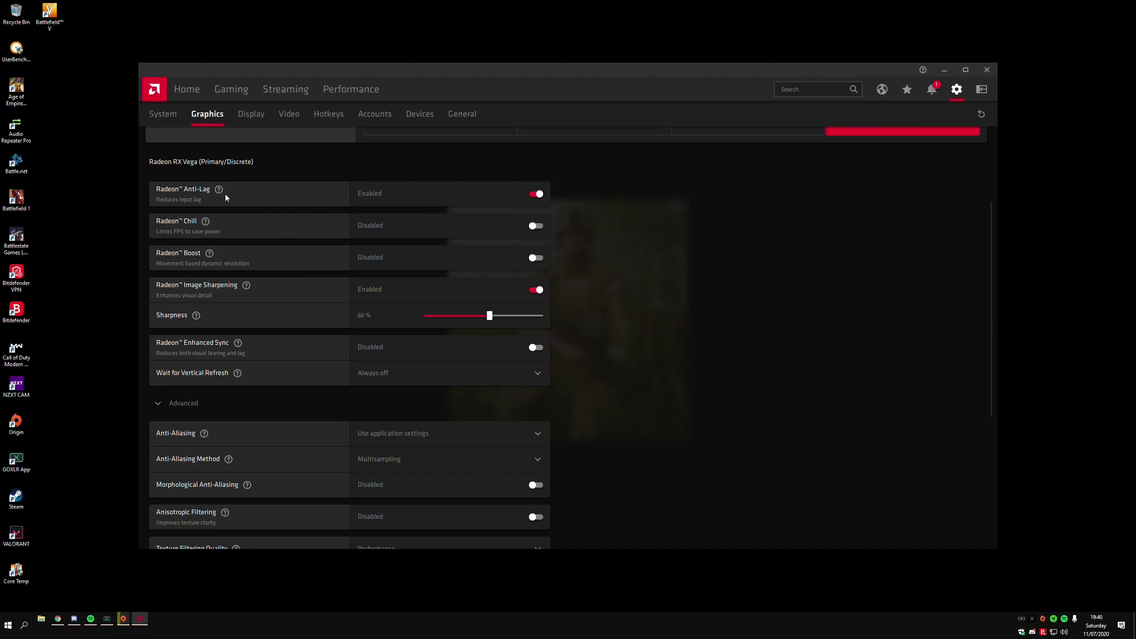
pyautogui.moveTo(223, 196)
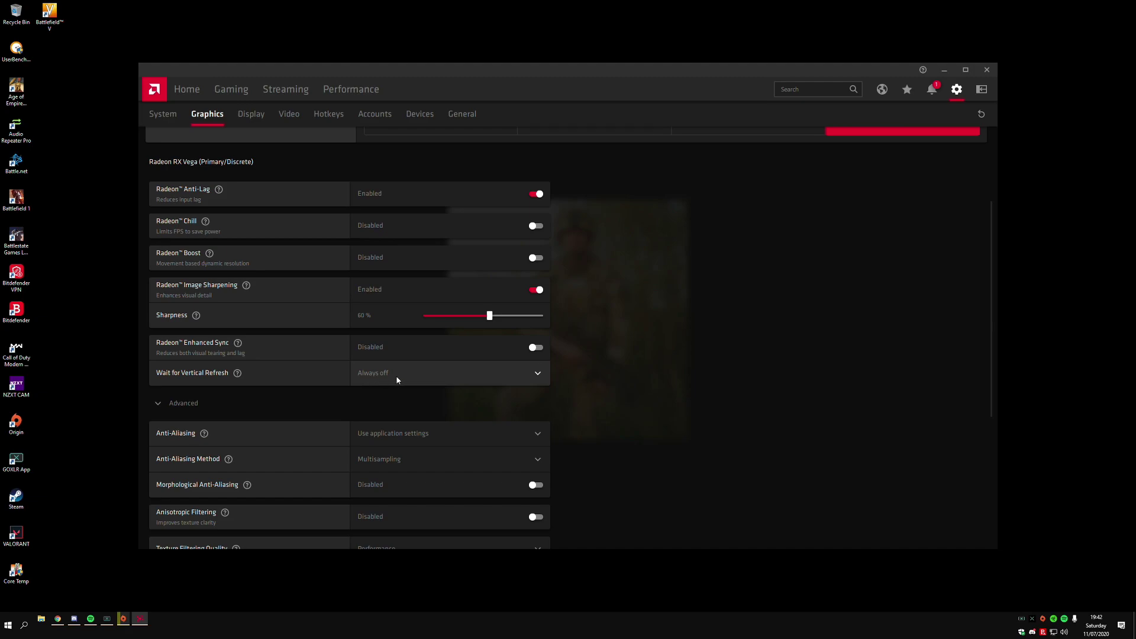
# Show the Wait for Vertical Refresh dropdown choices
pyautogui.click(503, 380)
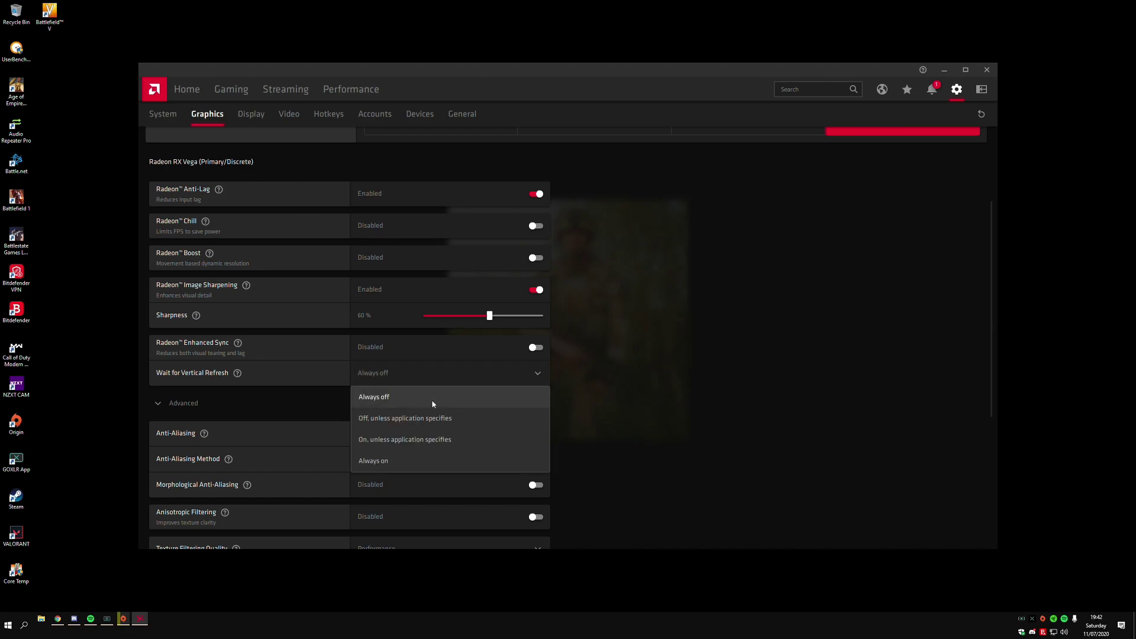
# Keep Wait for Vertical Refresh at Always off and re-expand the Advanced options
pyautogui.click(396, 398)
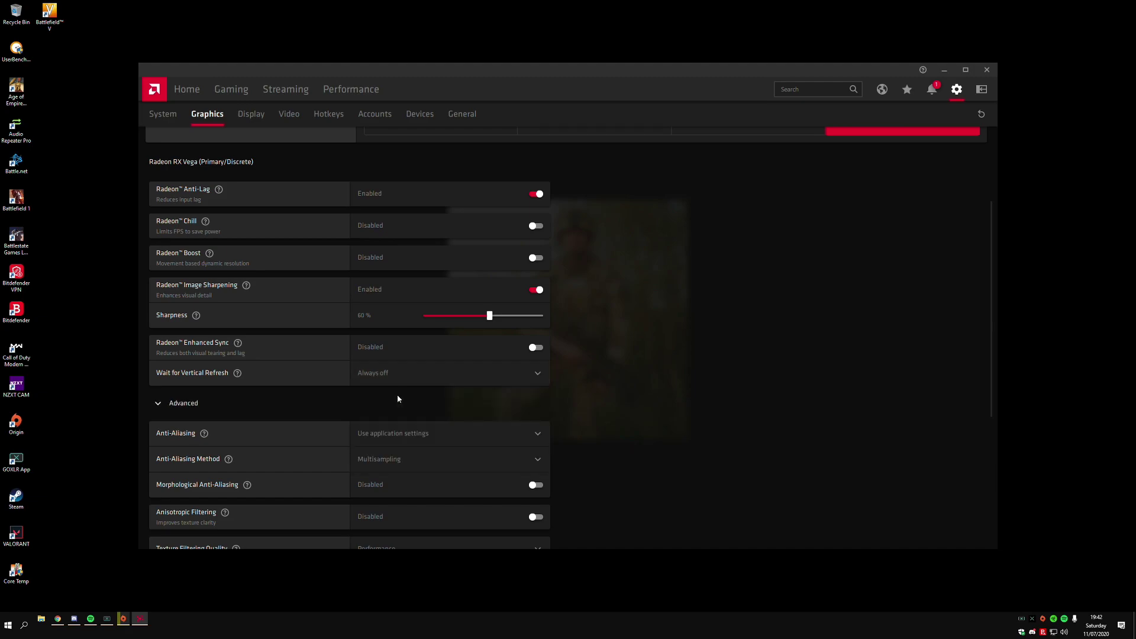
pyautogui.click(189, 405)
pyautogui.click(190, 509)
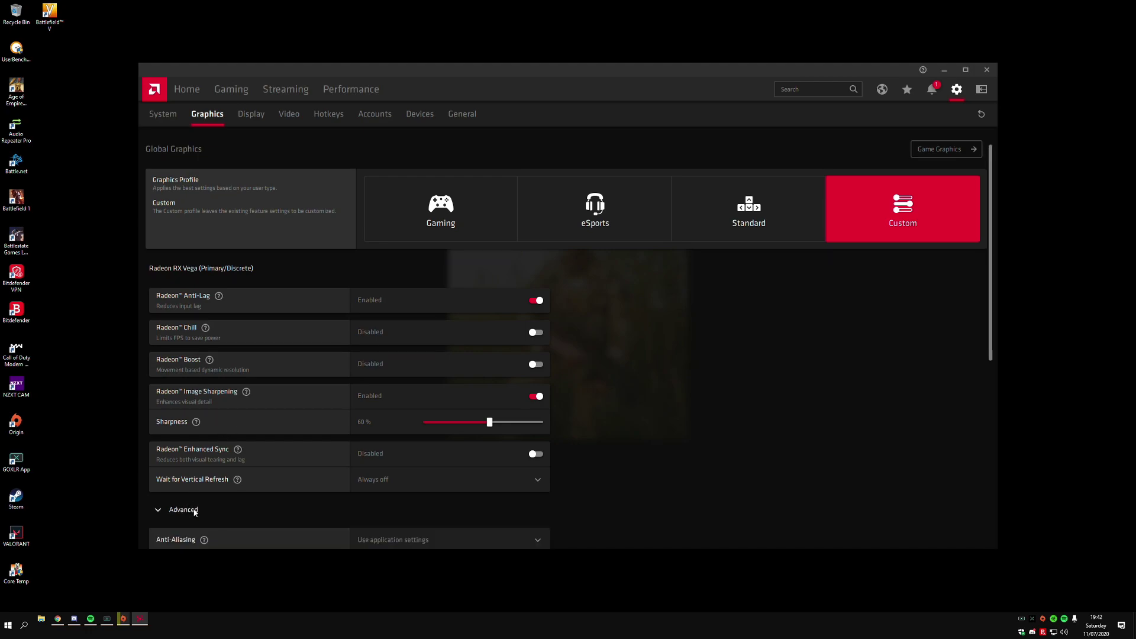
pyautogui.scroll(-3, 286, 457)
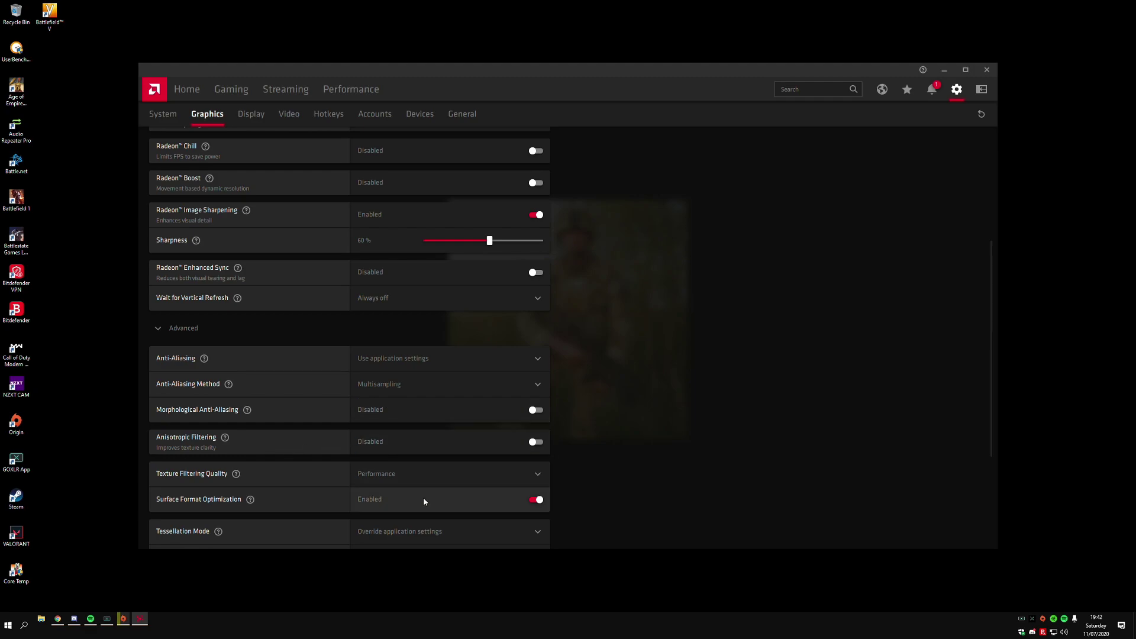
# Set Texture Filtering Quality to Performance
pyautogui.click(424, 478)
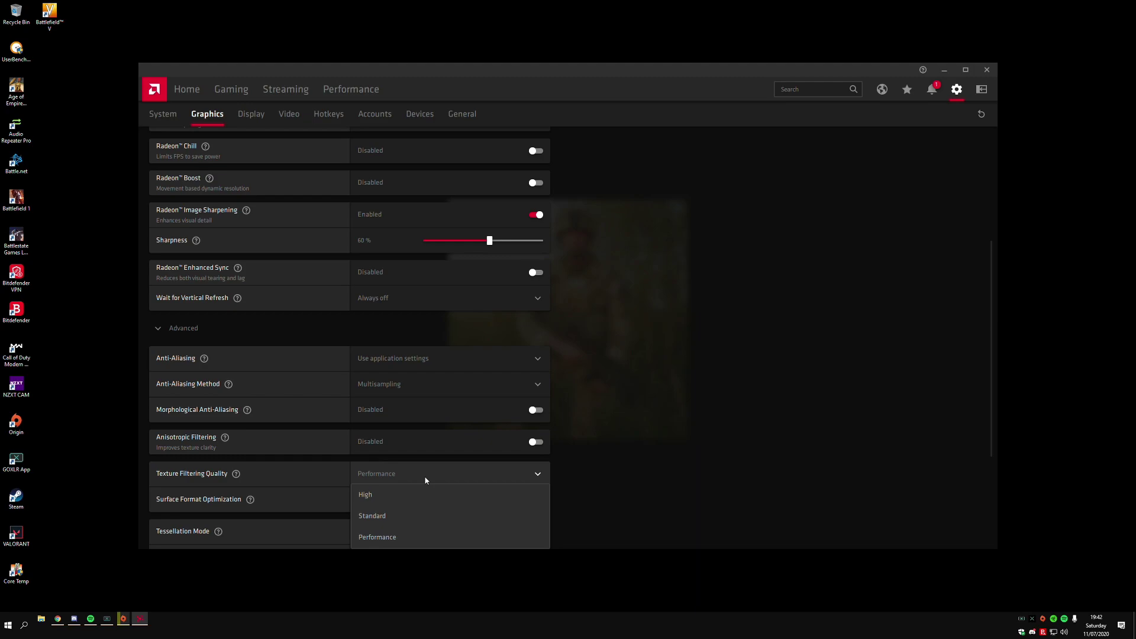
pyautogui.click(403, 537)
pyautogui.scroll(-2, 435, 472)
pyautogui.scroll(-1, 434, 476)
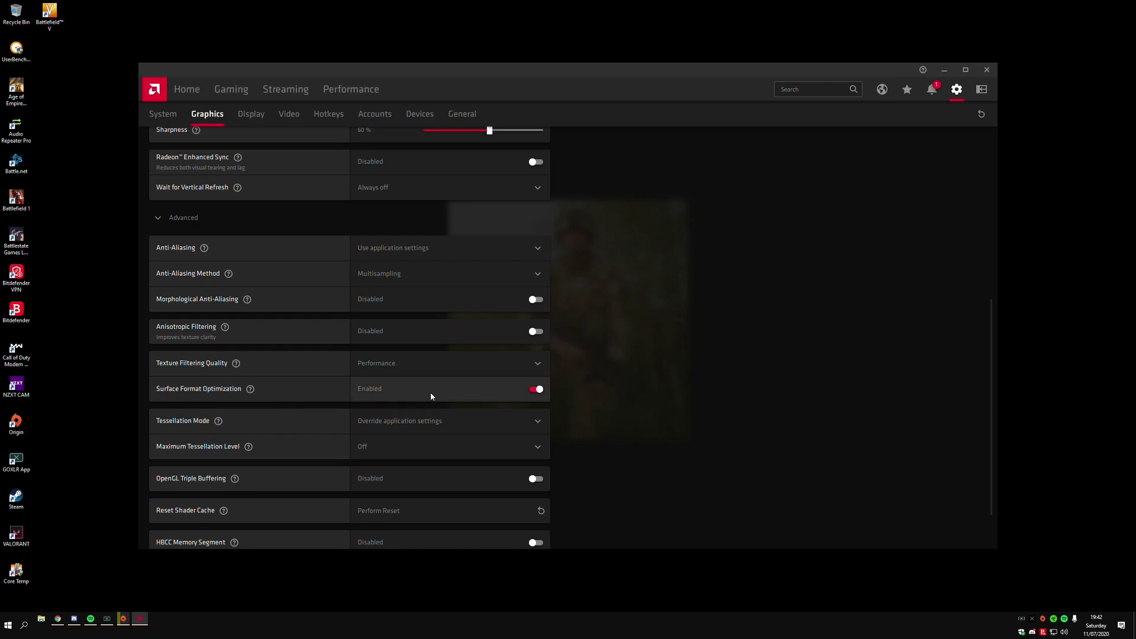
# Set Tessellation Mode to Override application settings with Maximum Tessellation Level Off
pyautogui.click(407, 422)
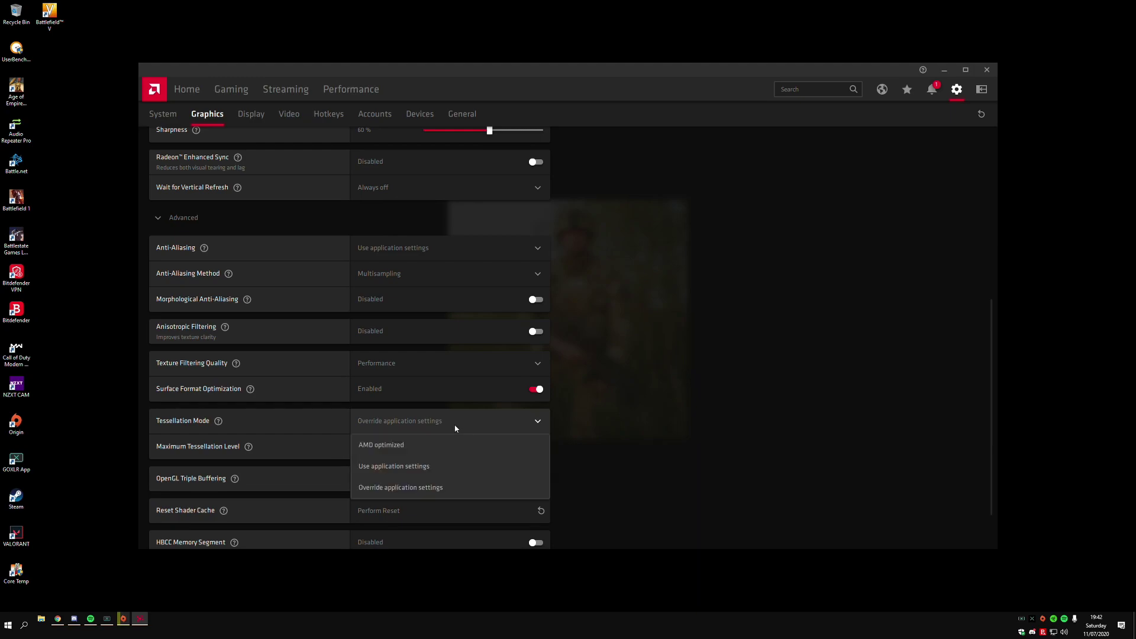
pyautogui.click(416, 487)
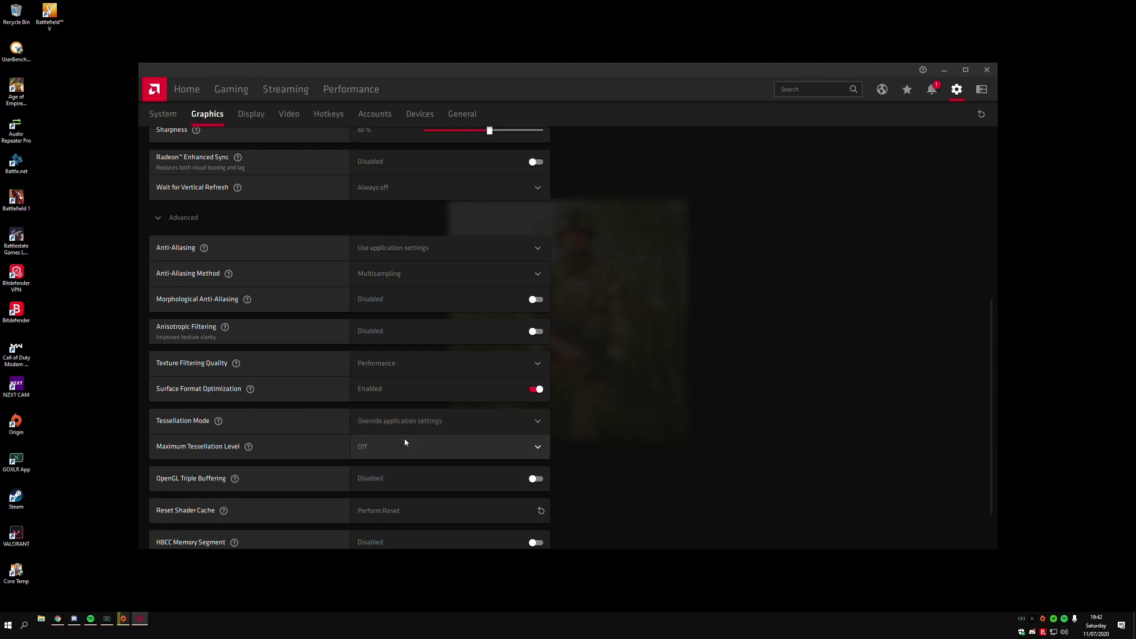
pyautogui.click(418, 453)
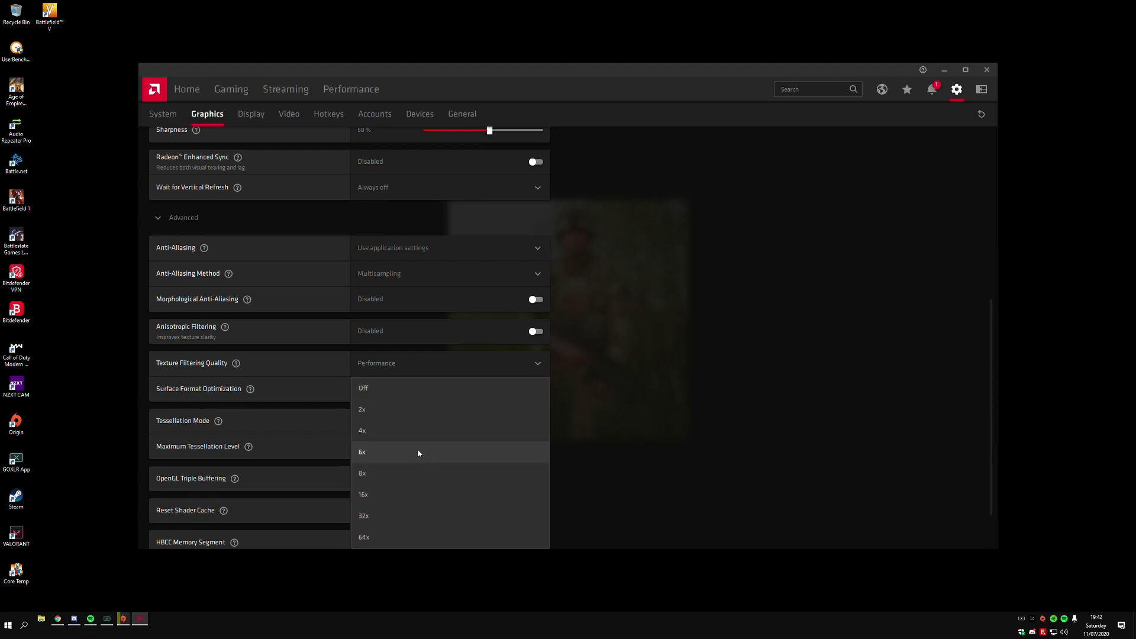
pyautogui.click(375, 392)
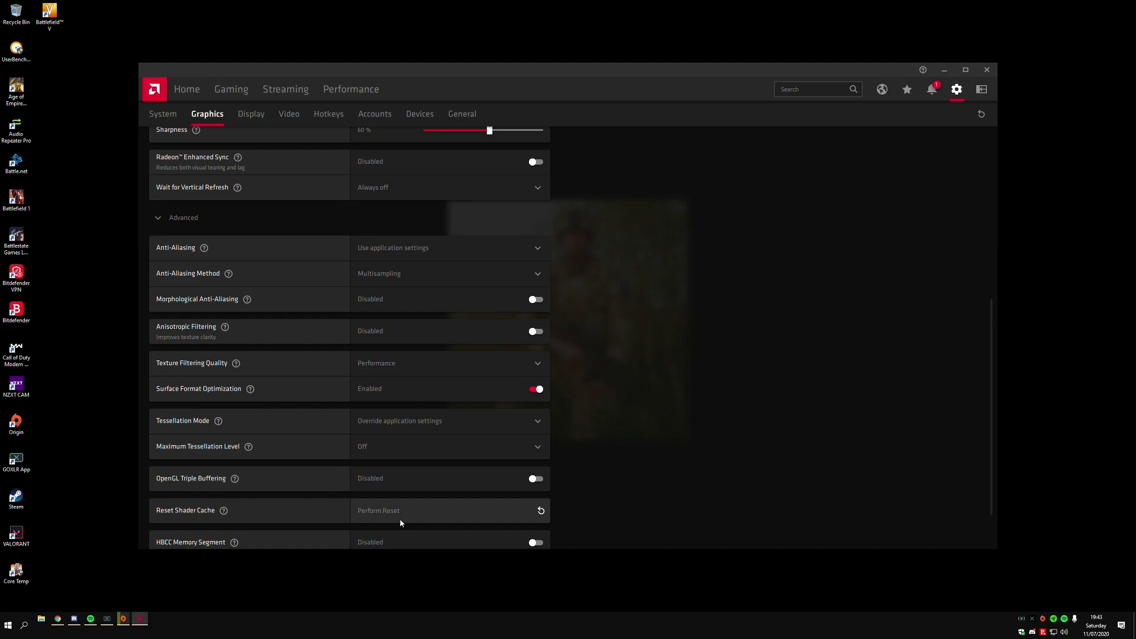
pyautogui.scroll(-2, 327, 484)
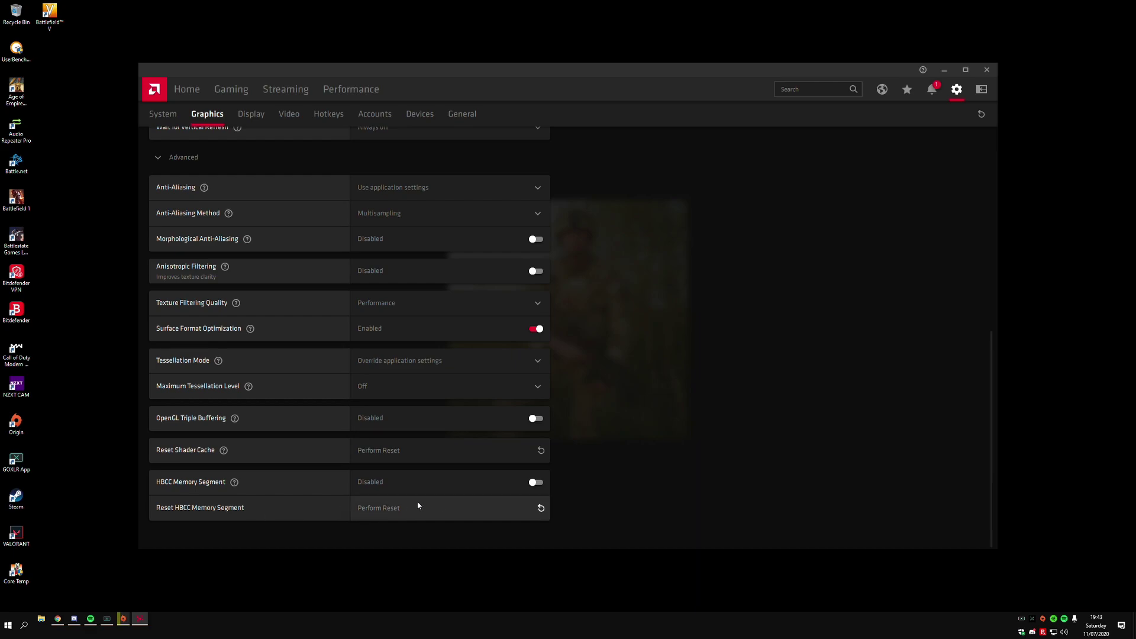
# Open the Display settings and expand Display Specs to show the 2560x1440 144 Hz timing details
pyautogui.click(263, 120)
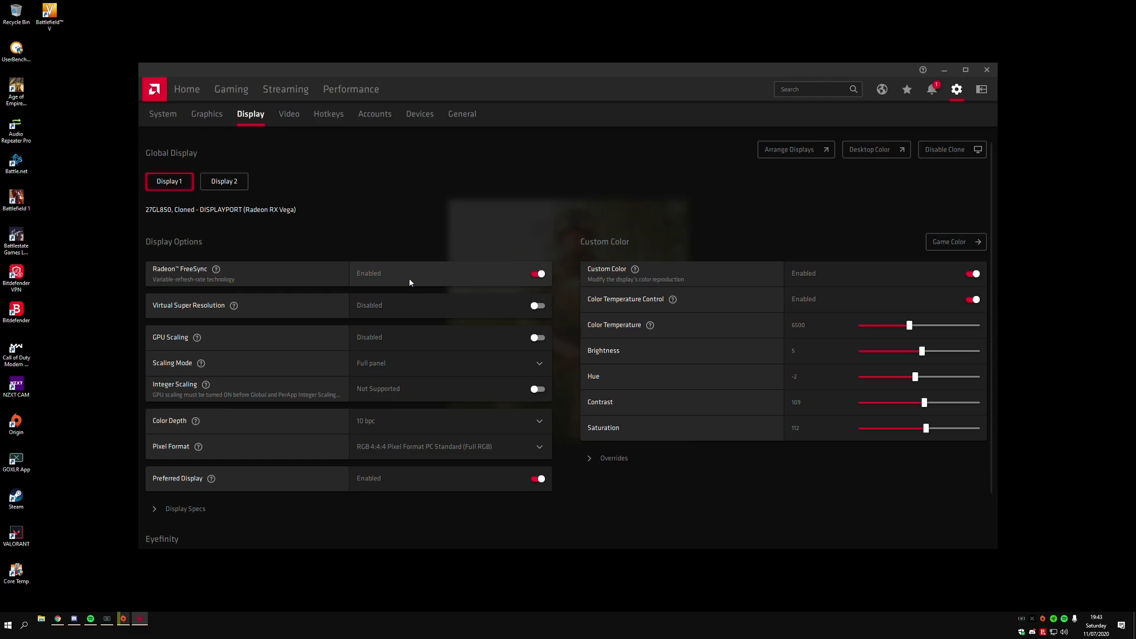
pyautogui.click(195, 509)
pyautogui.scroll(-2, 468, 474)
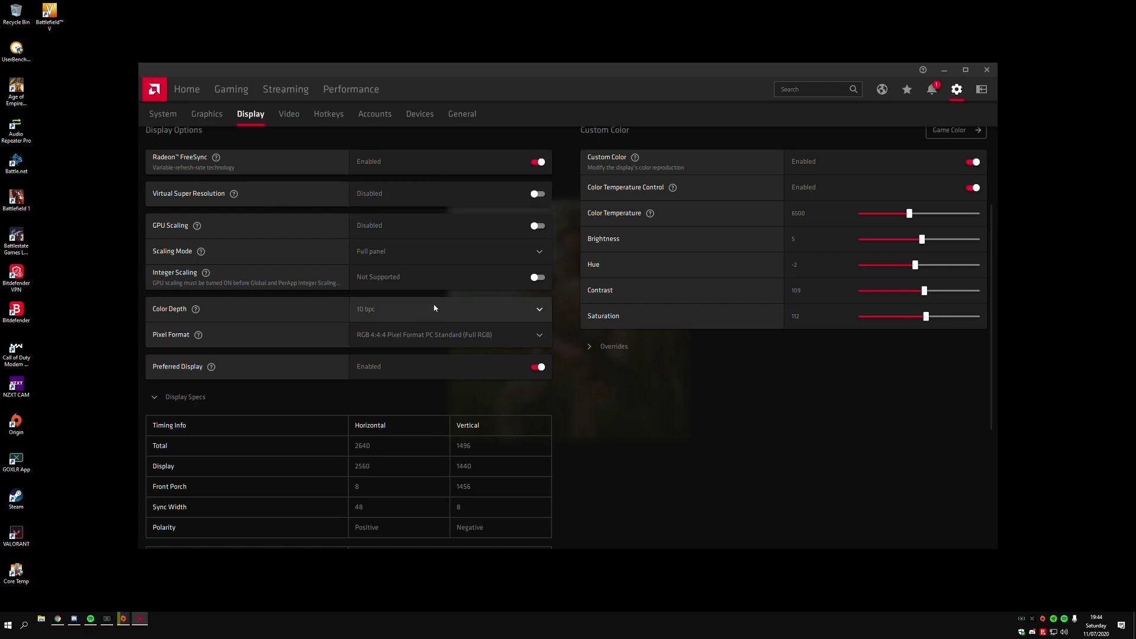
pyautogui.scroll(-3, 240, 397)
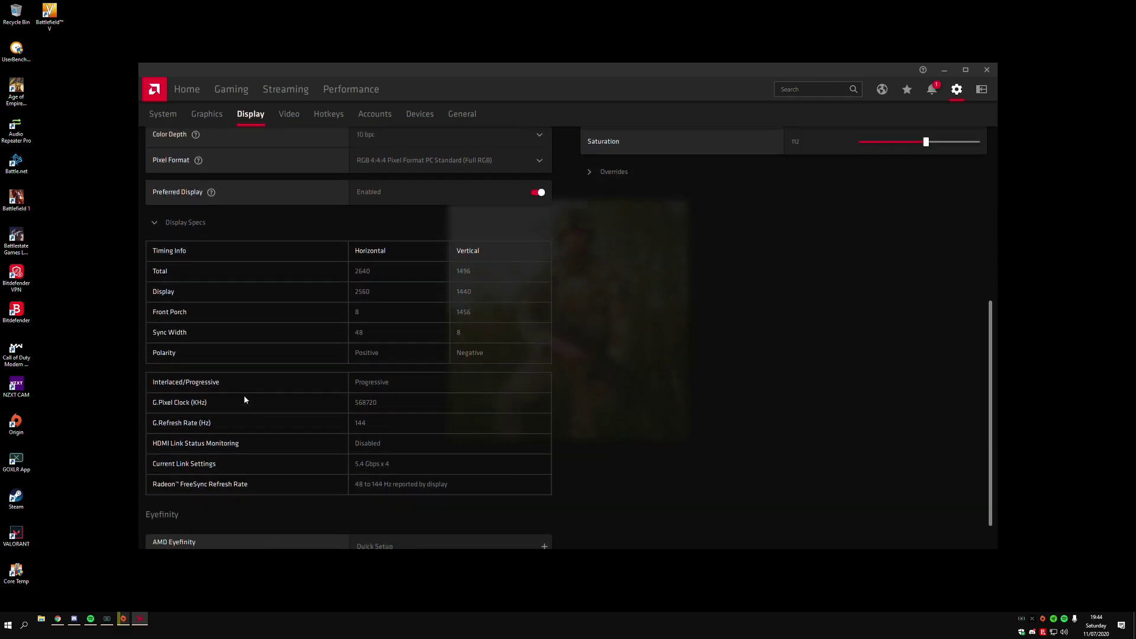
pyautogui.scroll(5, 244, 396)
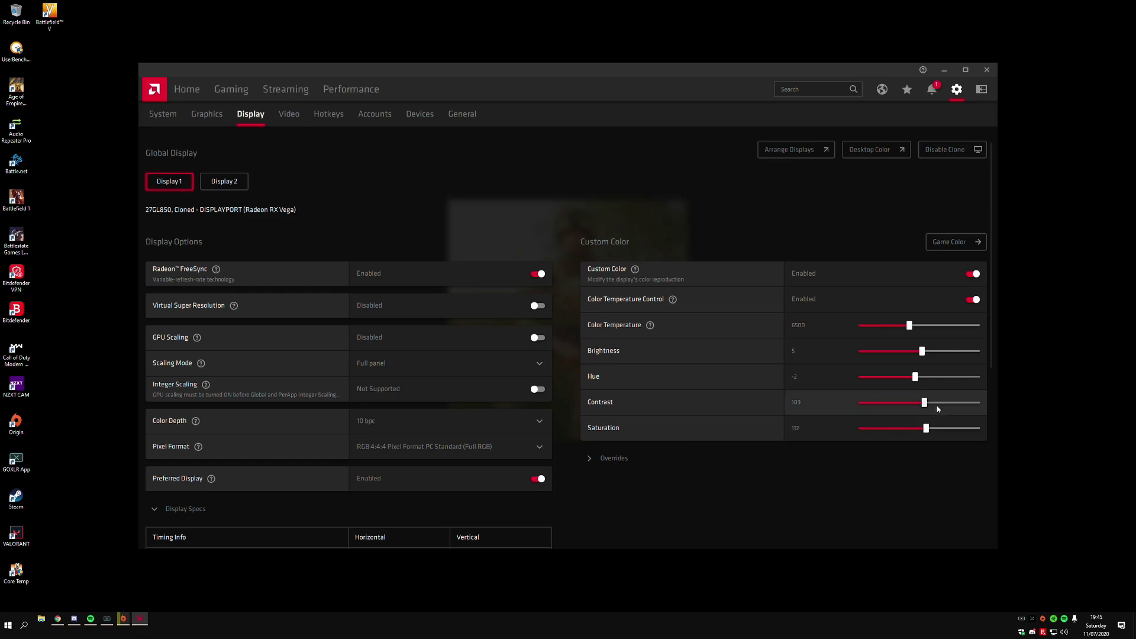
pyautogui.click(293, 119)
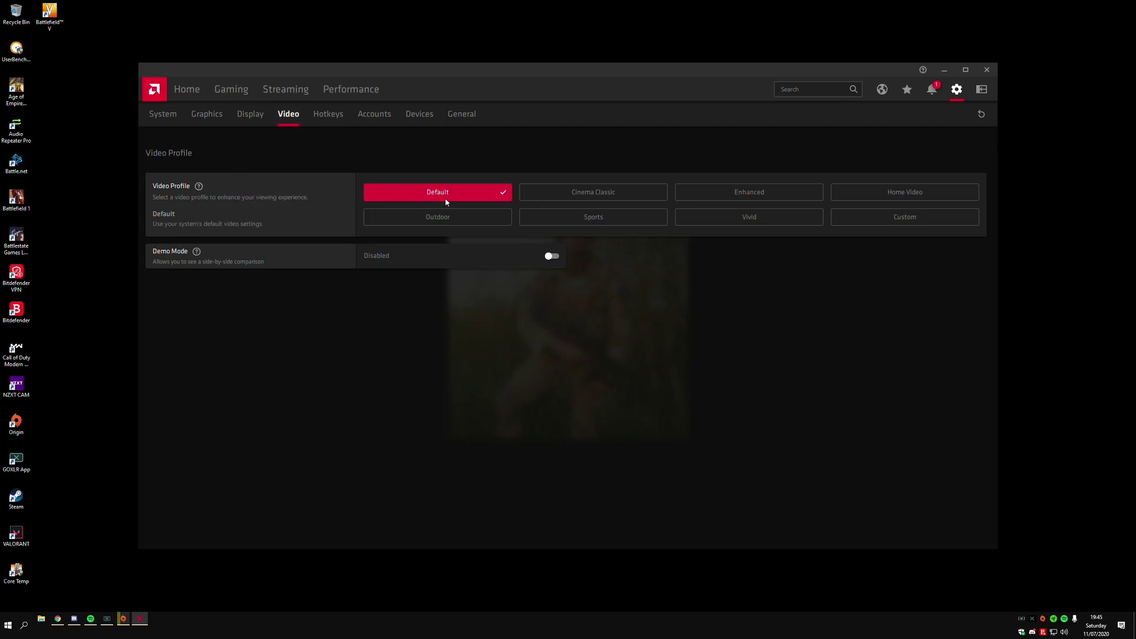
# Look over the Hotkeys settings, then bring up the Accounts page listing Facebook, Twitch and YouTube
pyautogui.click(342, 119)
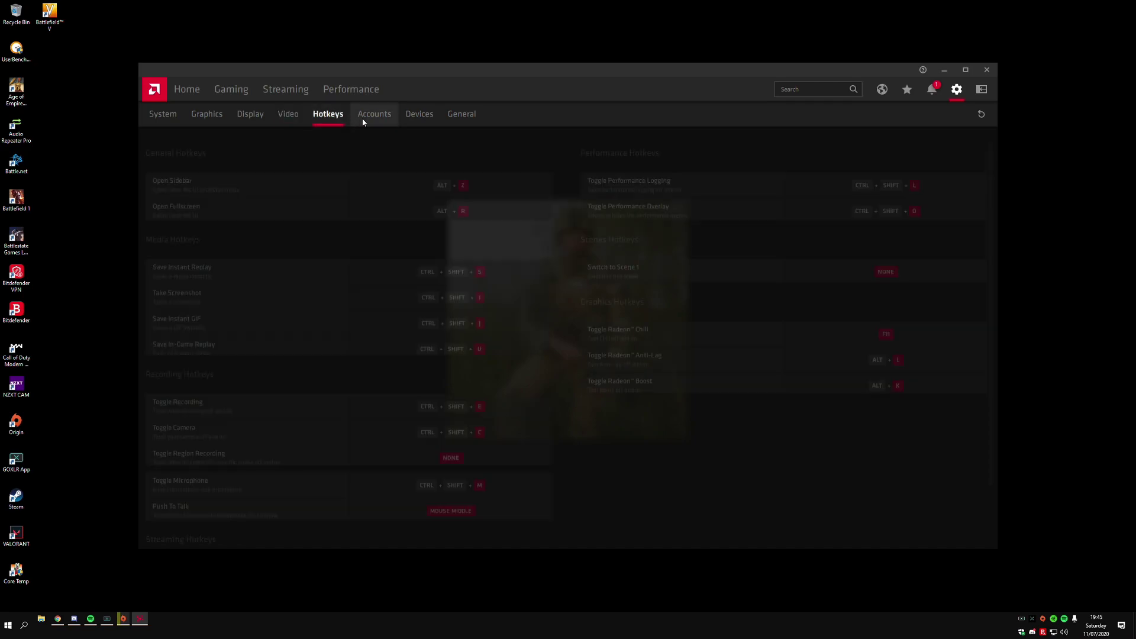
pyautogui.scroll(-3, 715, 308)
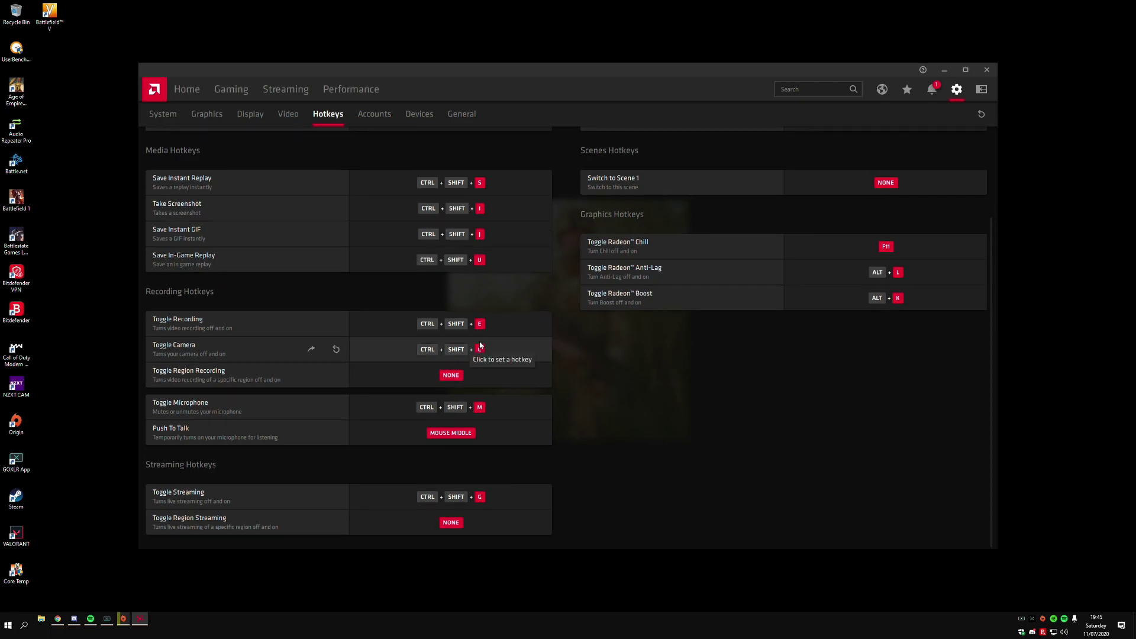
pyautogui.scroll(3, 446, 305)
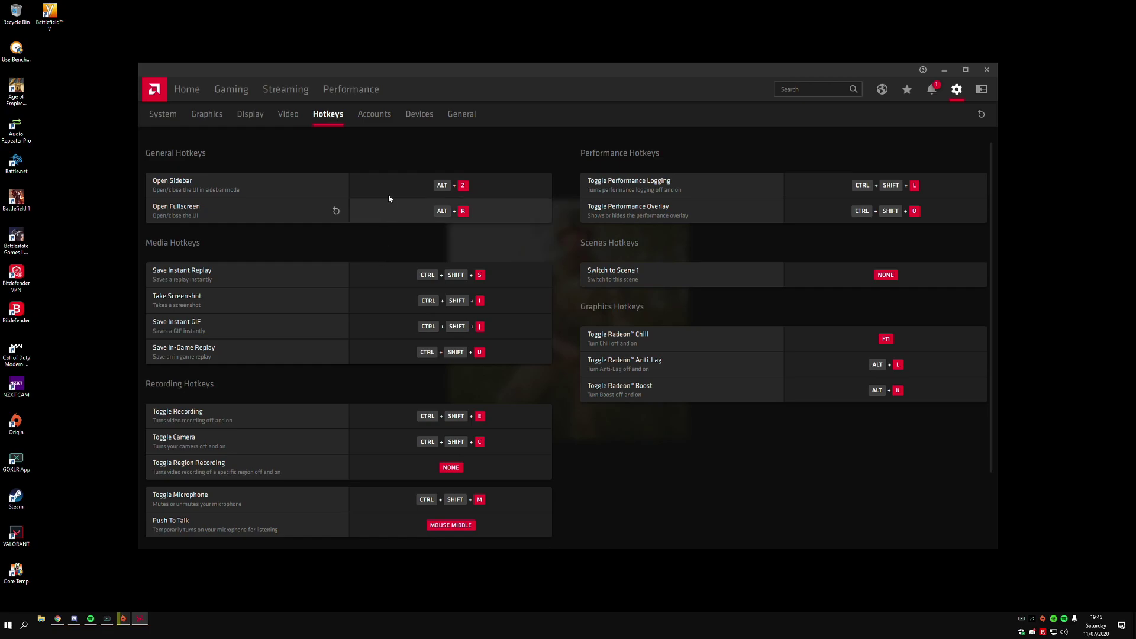
pyautogui.click(386, 121)
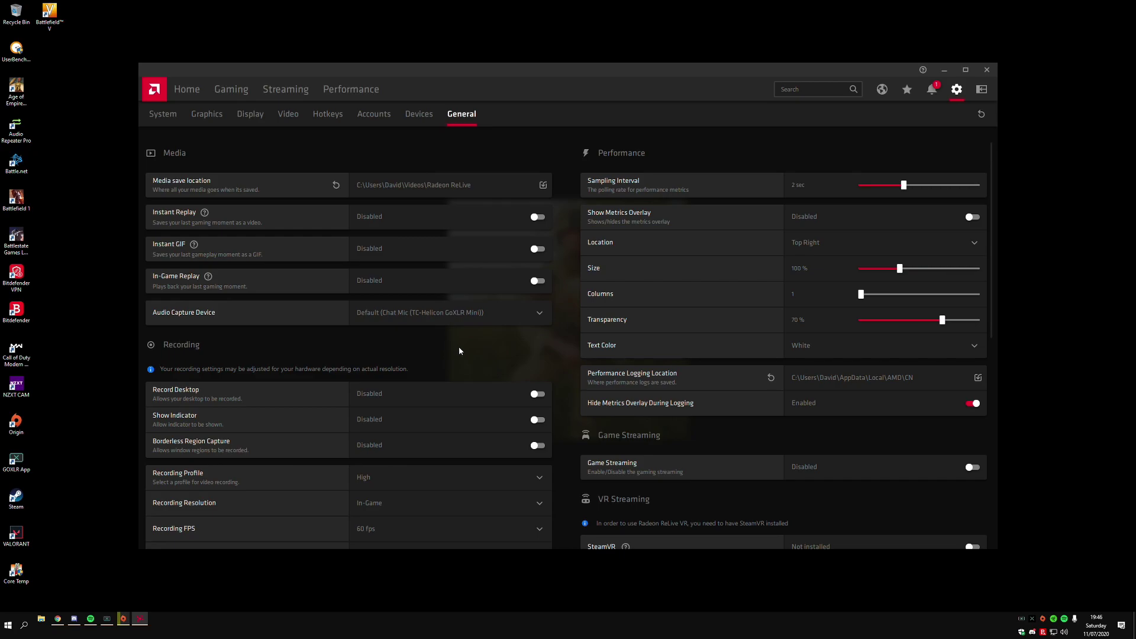
# Scroll through the General settings, return to the Home dashboard, then close Radeon Software
pyautogui.scroll(-5, 459, 349)
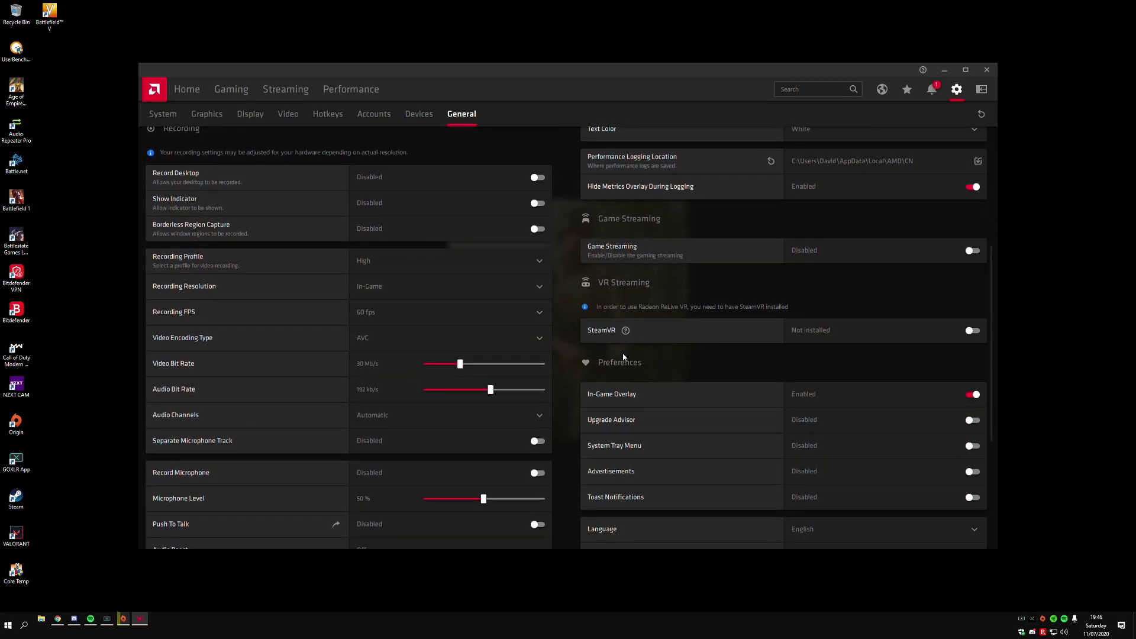
pyautogui.scroll(-3, 751, 375)
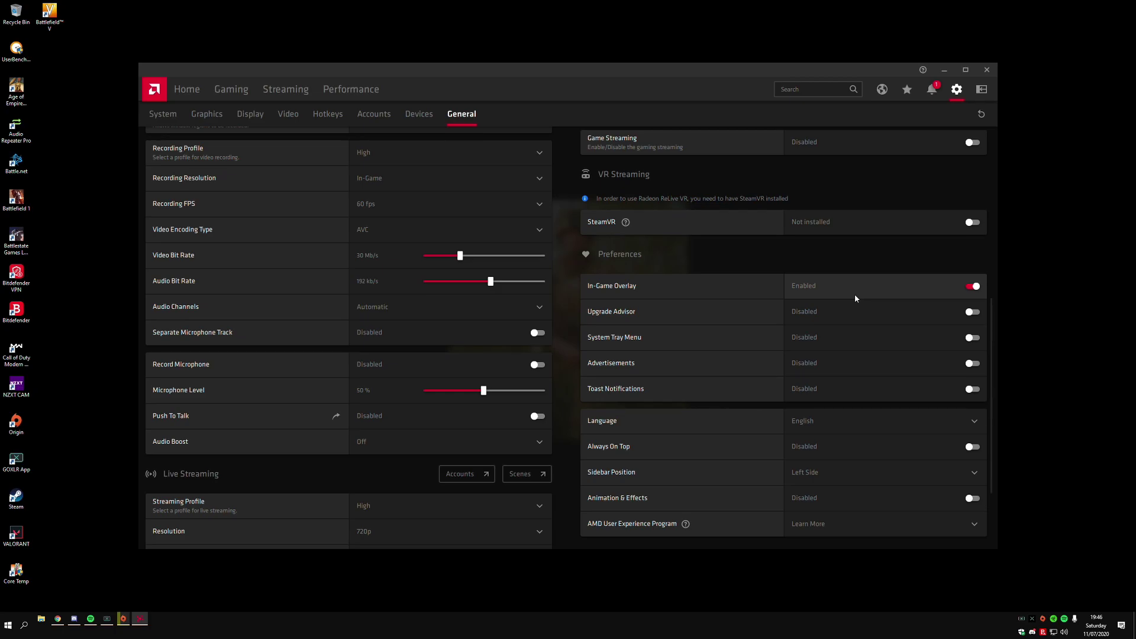
pyautogui.scroll(-3, 890, 387)
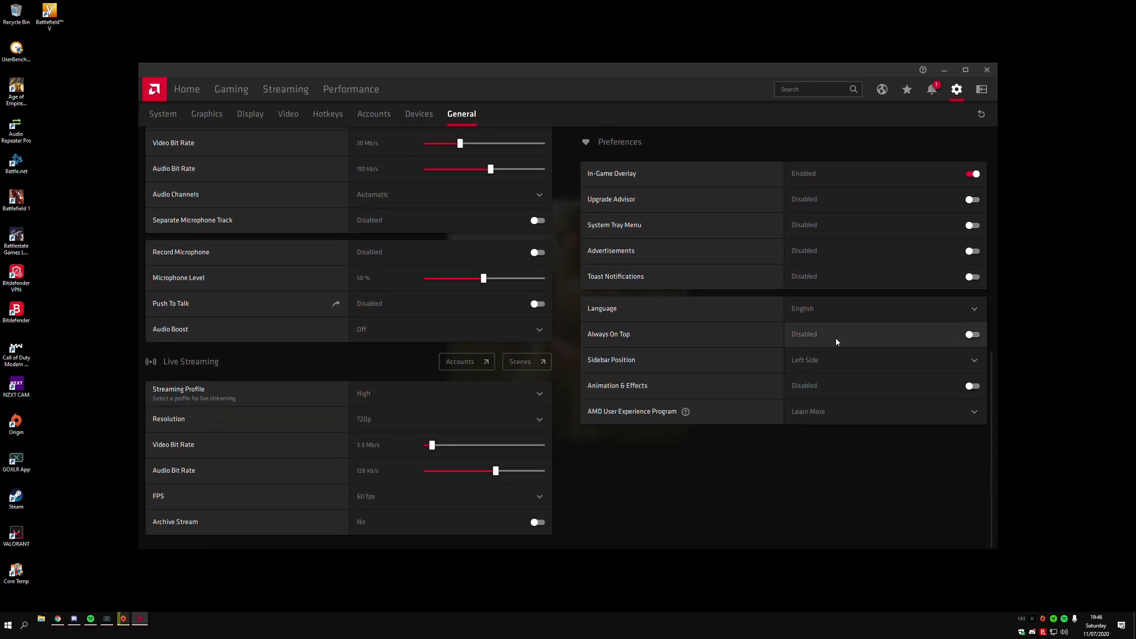
pyautogui.scroll(3, 782, 343)
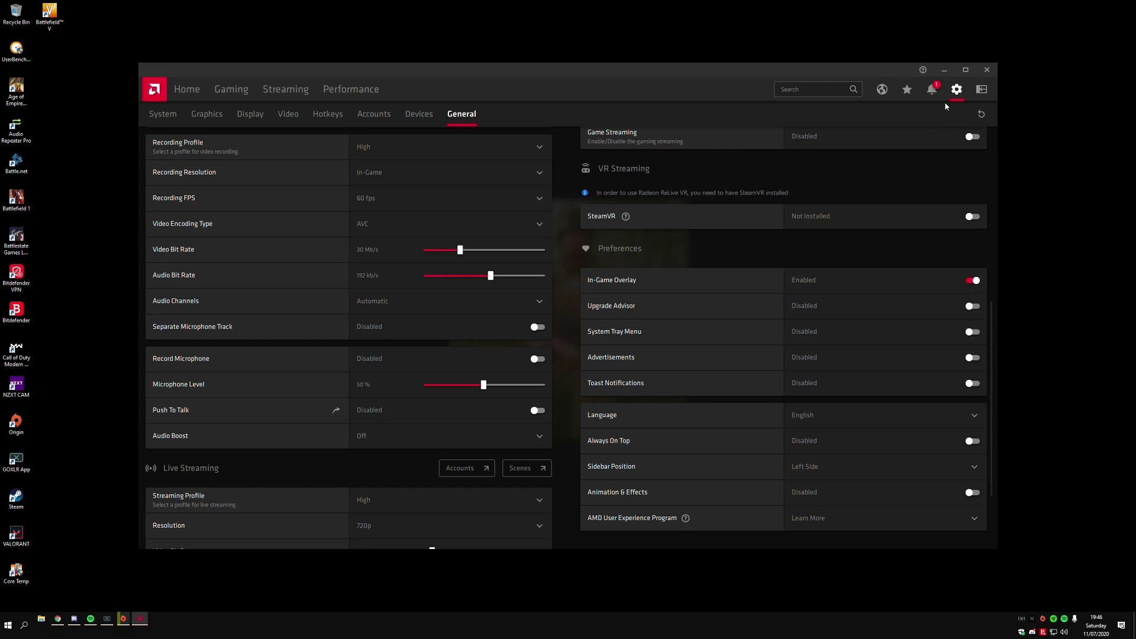
pyautogui.click(982, 90)
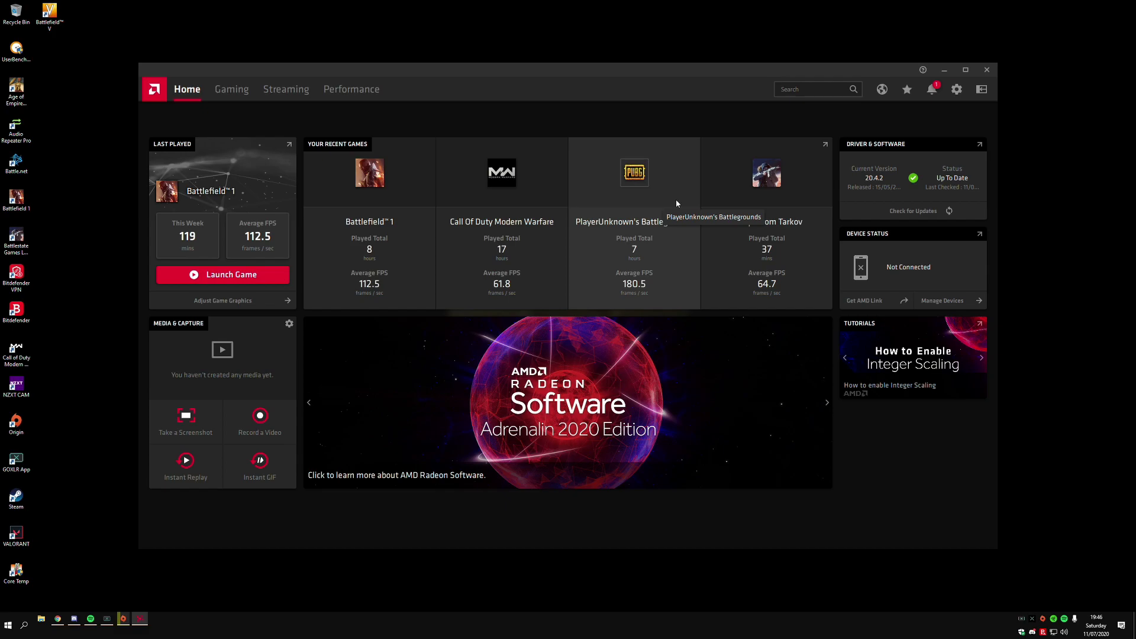
pyautogui.click(986, 70)
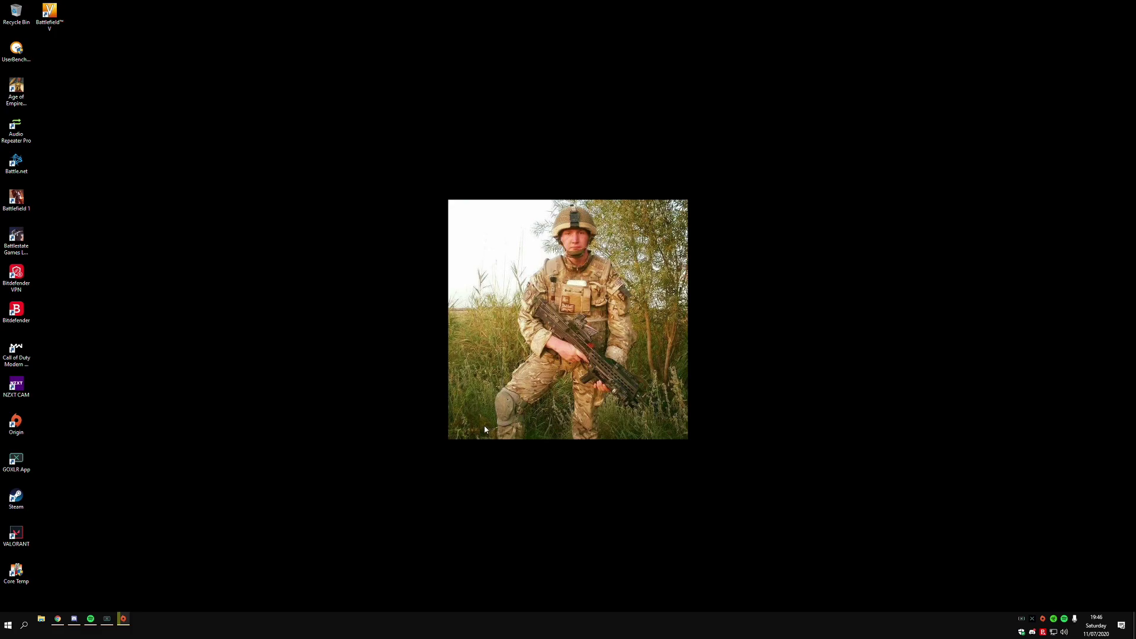
# Search Windows from the Start menu for 'game mode'
pyautogui.click(7, 626)
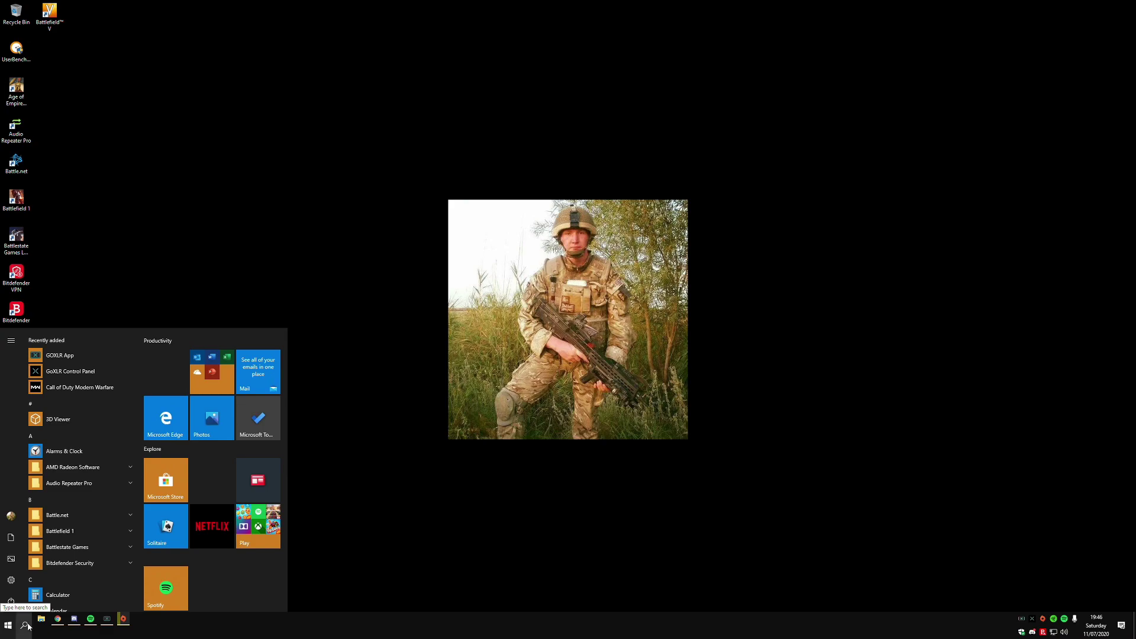
pyautogui.click(26, 625)
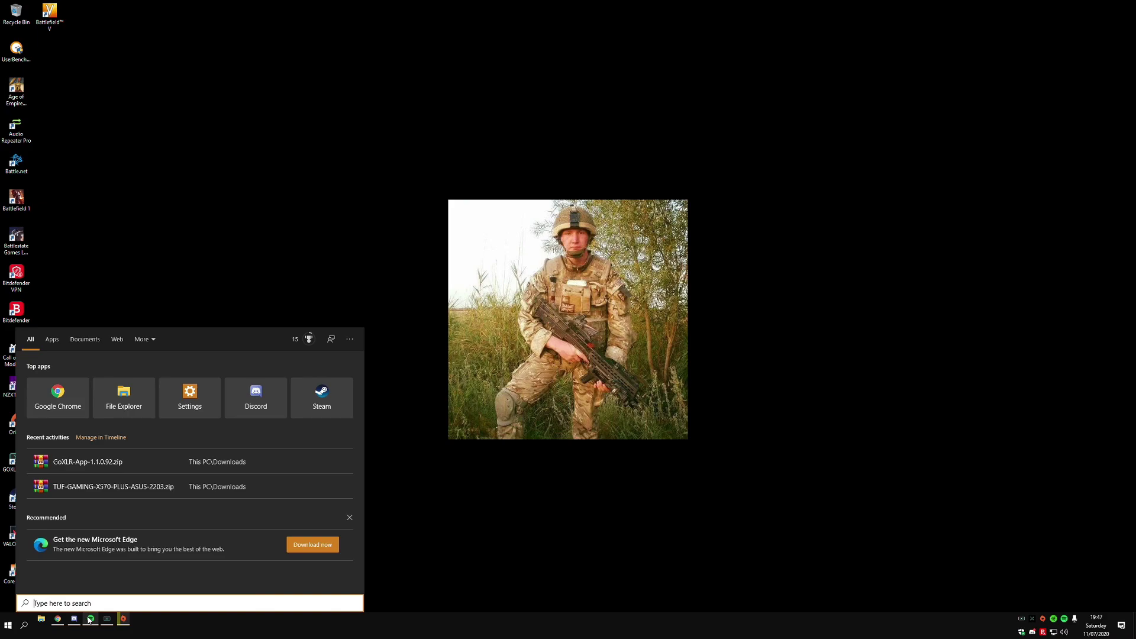
pyautogui.write('game')
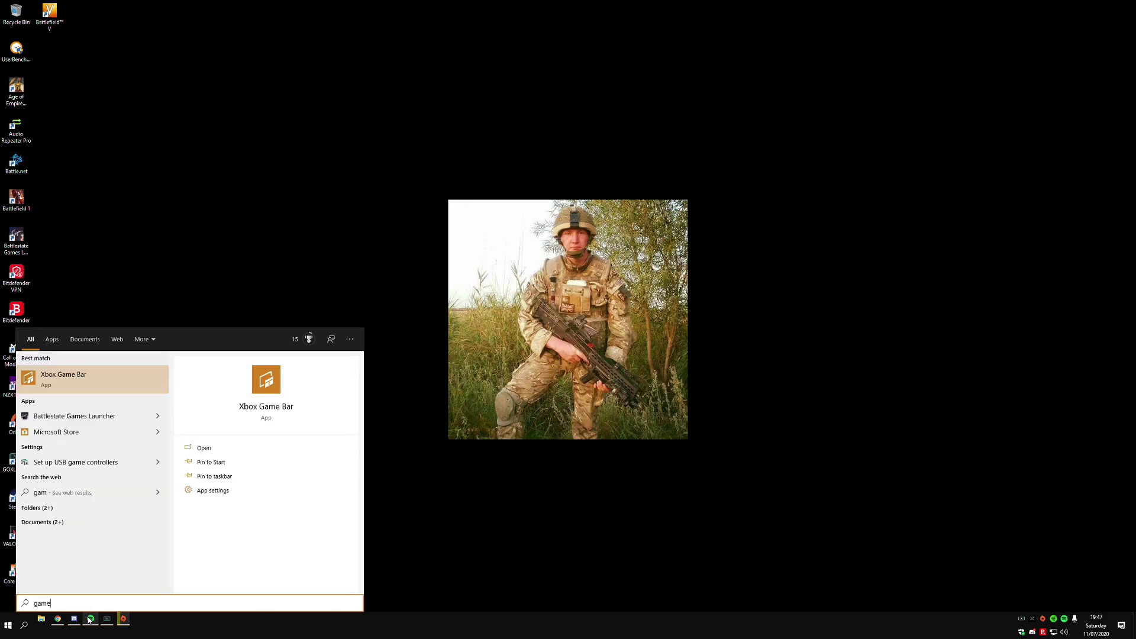
pyautogui.write(' mode')
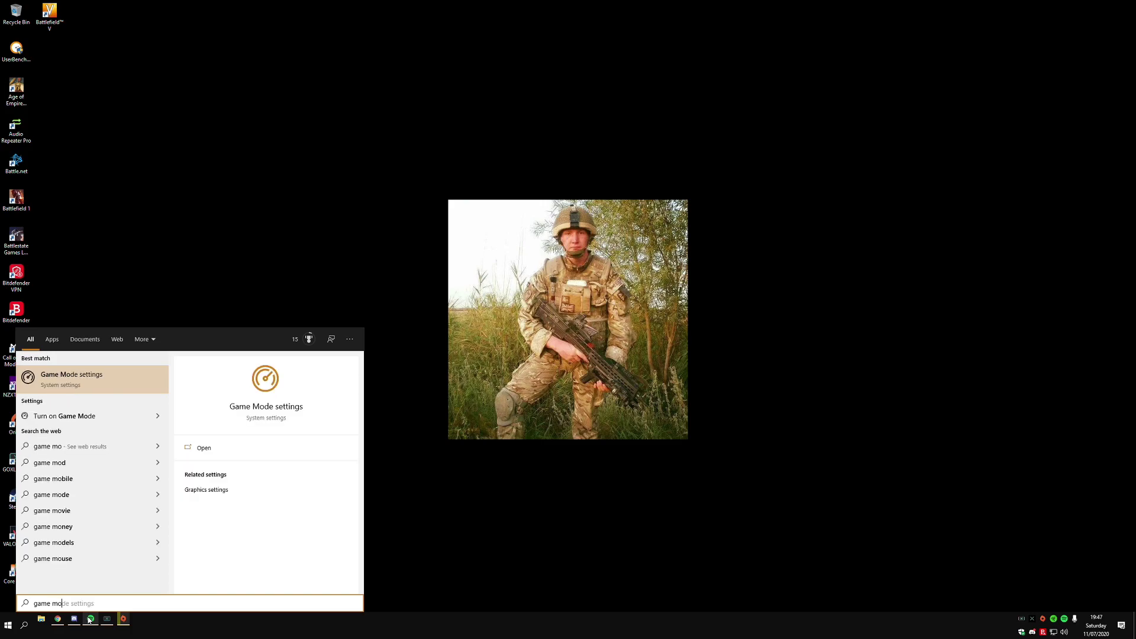
# Open the Game Mode settings page, leave Game Mode Off, and close Settings
pyautogui.click(72, 379)
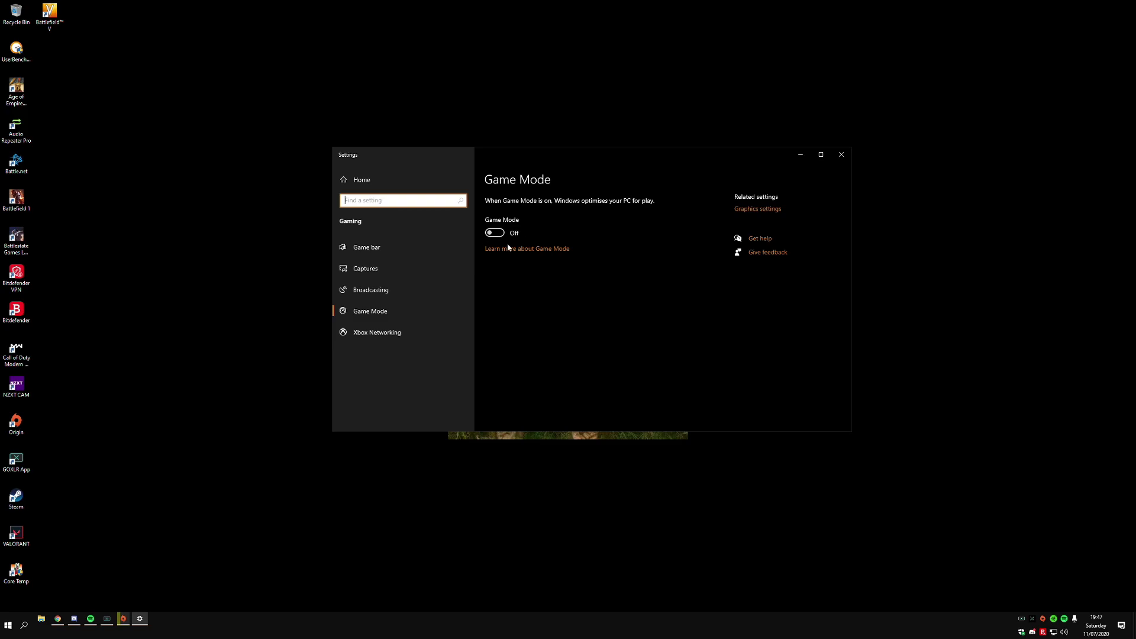
pyautogui.click(842, 154)
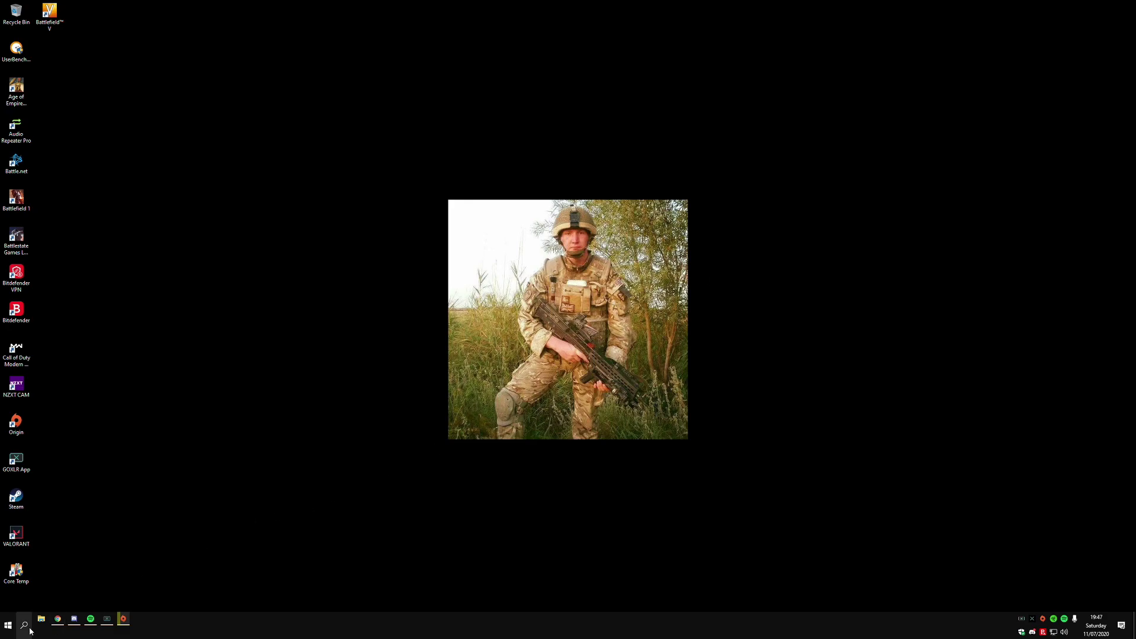
pyautogui.click(10, 632)
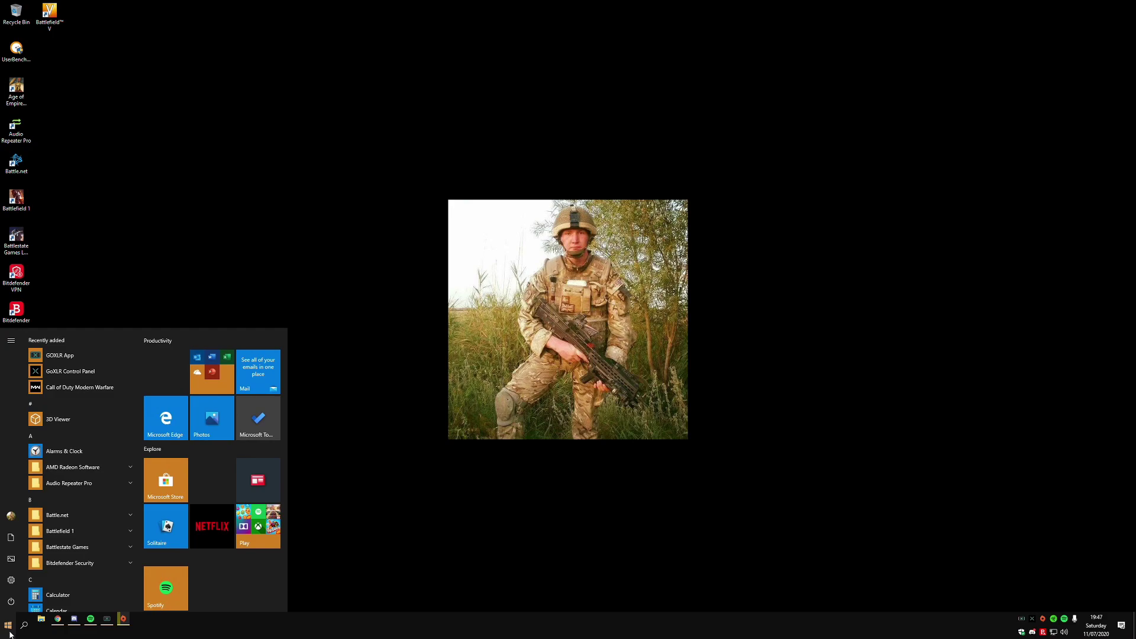
pyautogui.moveTo(12, 603)
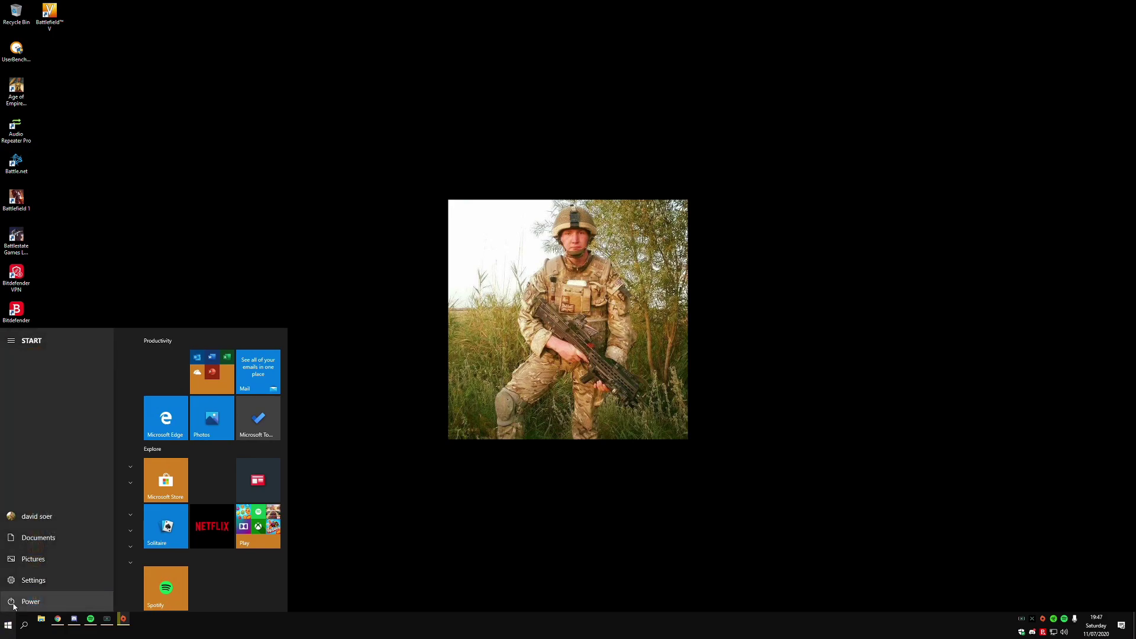
pyautogui.click(360, 520)
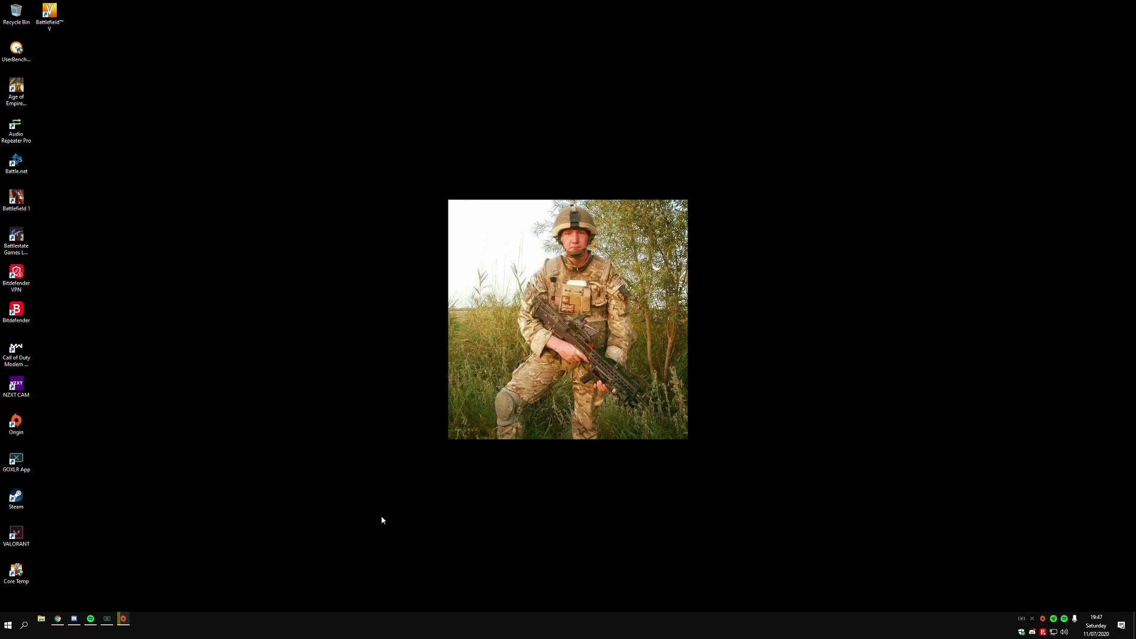